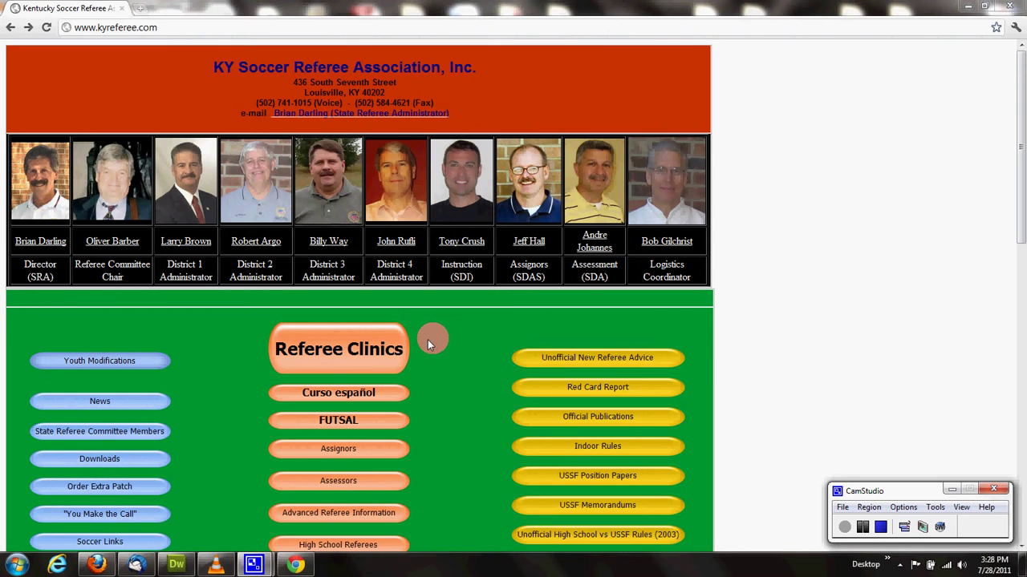
Step: Find the 2011 course list under Referee Clinics and follow 'Register Here' to ussoccer.info
click(344, 352)
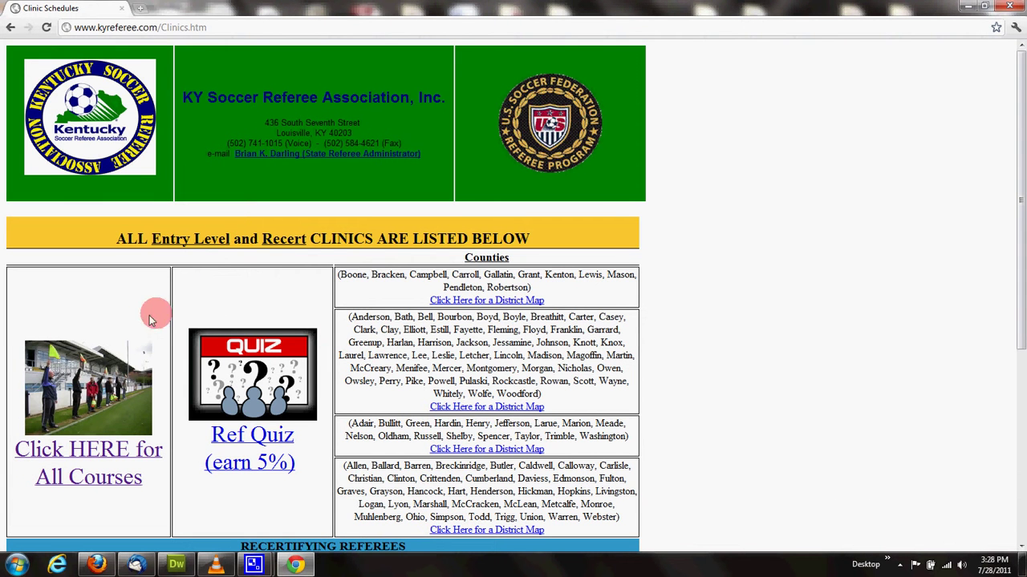
click(115, 453)
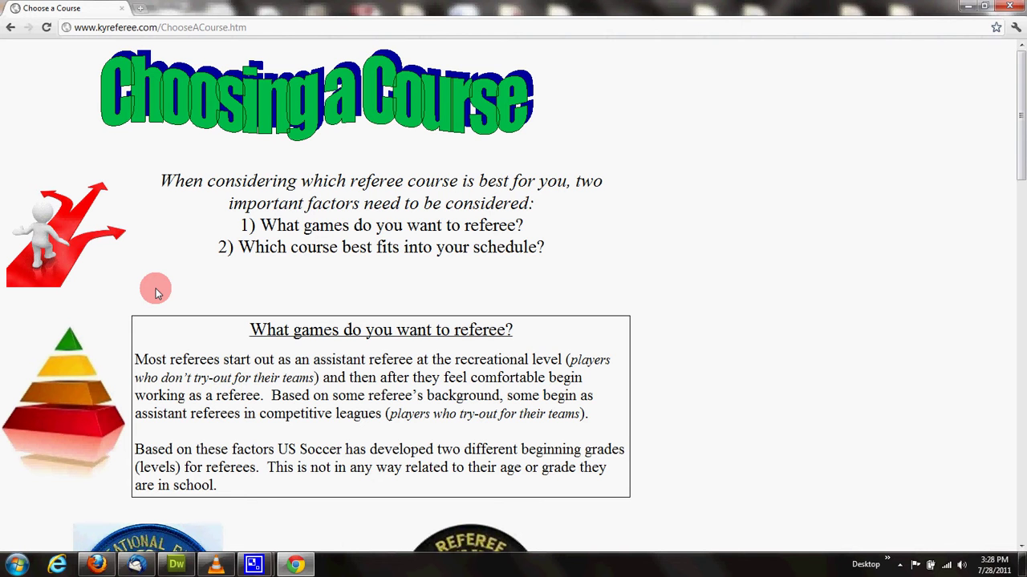
scroll(156, 291, down, 4)
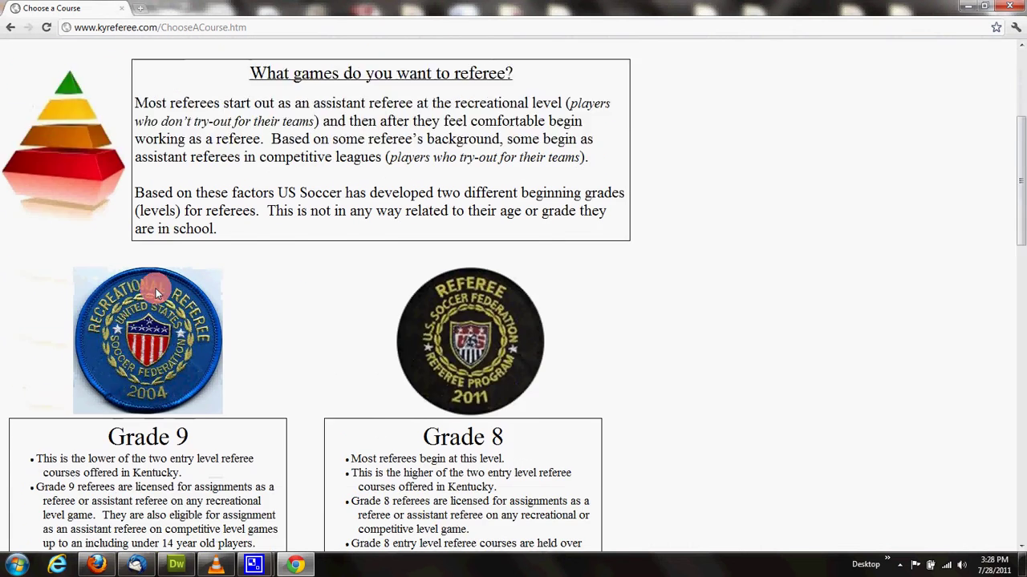
scroll(155, 288, down, 3)
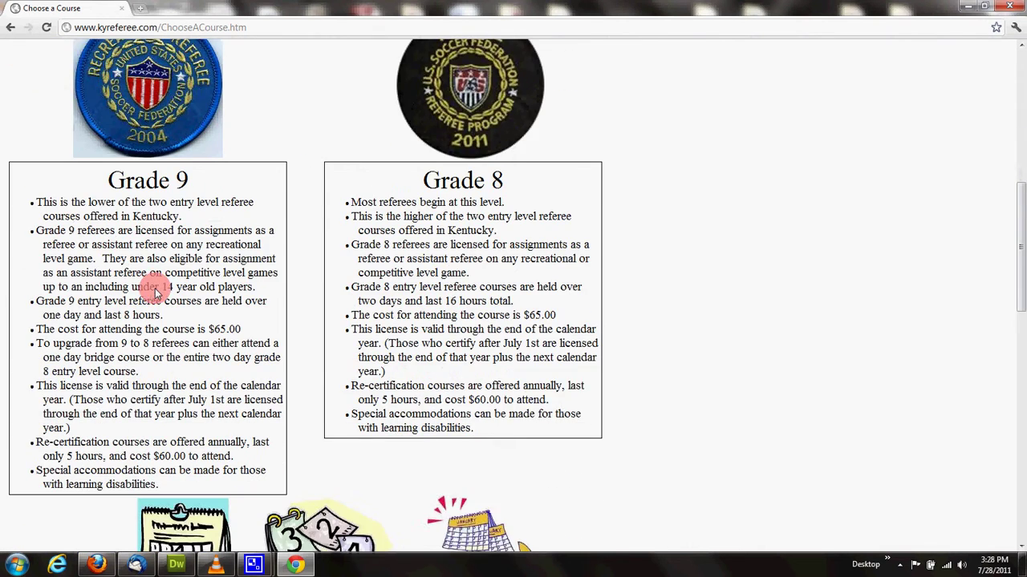
scroll(149, 297, down, 4)
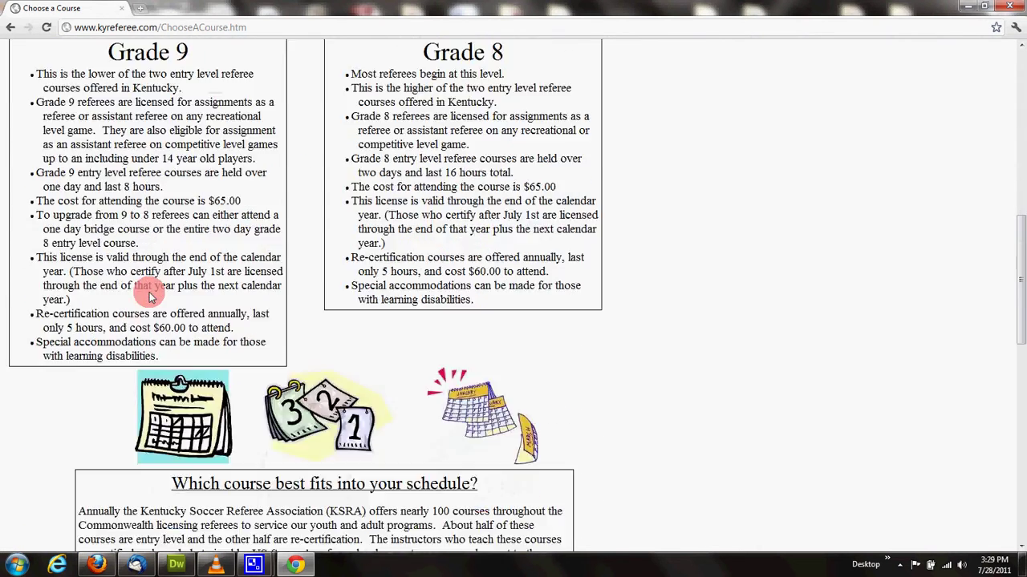
scroll(148, 297, down, 1)
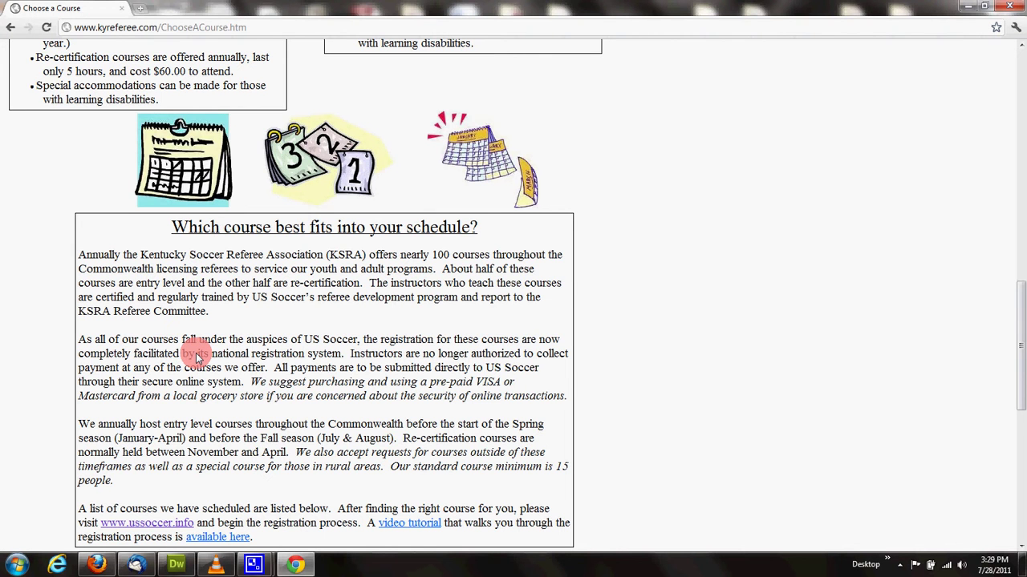
scroll(196, 357, down, 1)
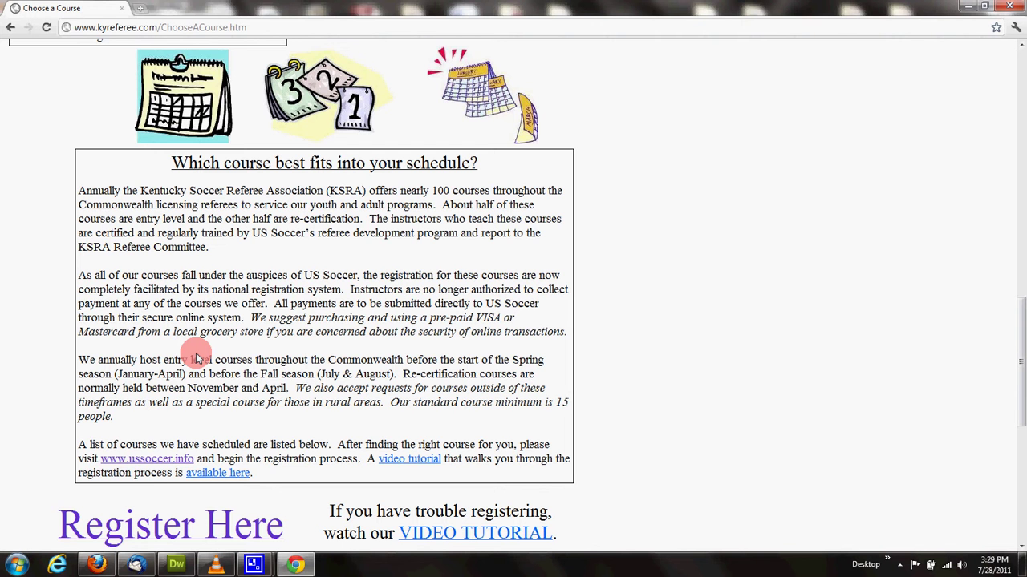
scroll(195, 353, down, 3)
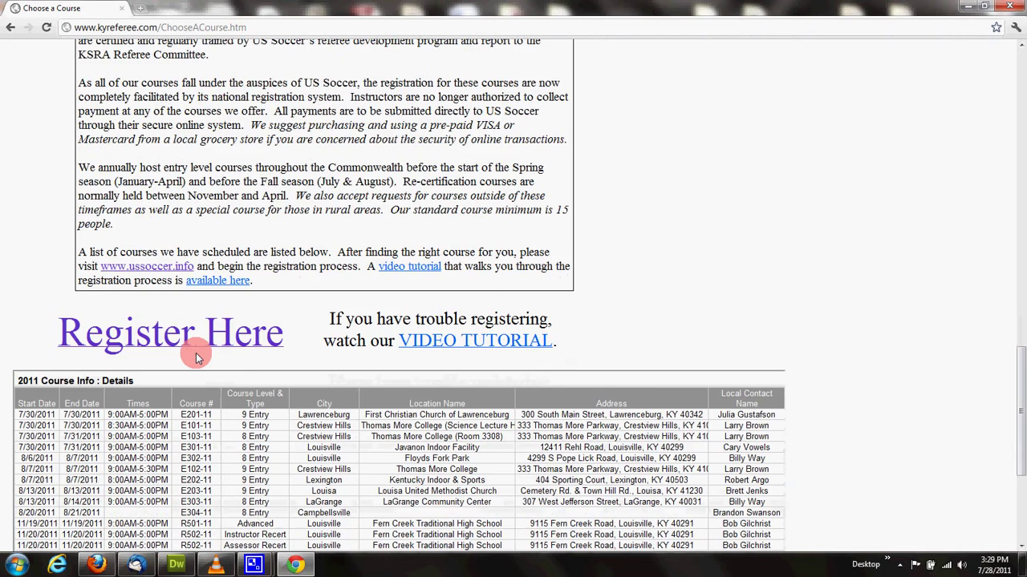
scroll(195, 353, down, 1)
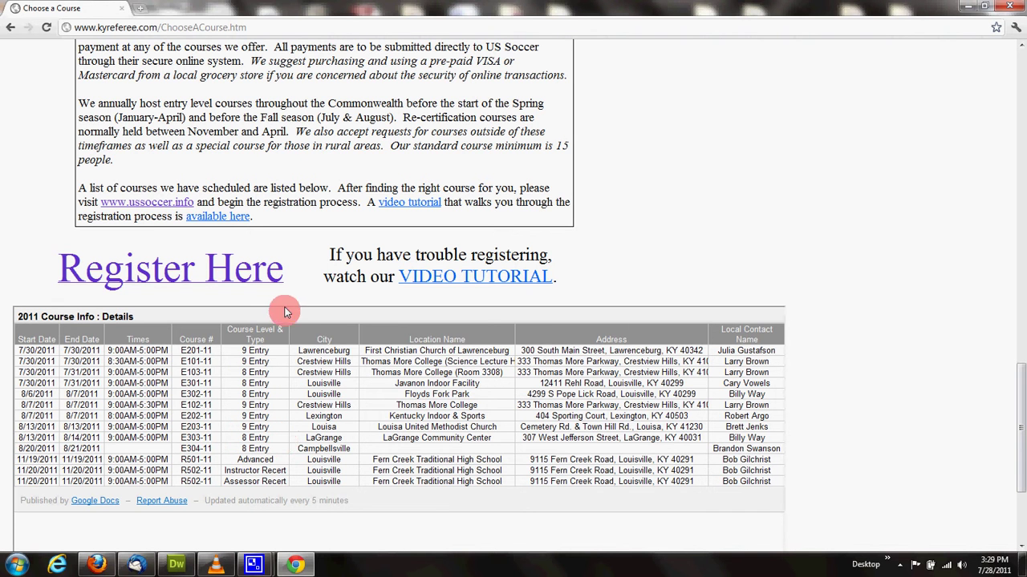
click(245, 275)
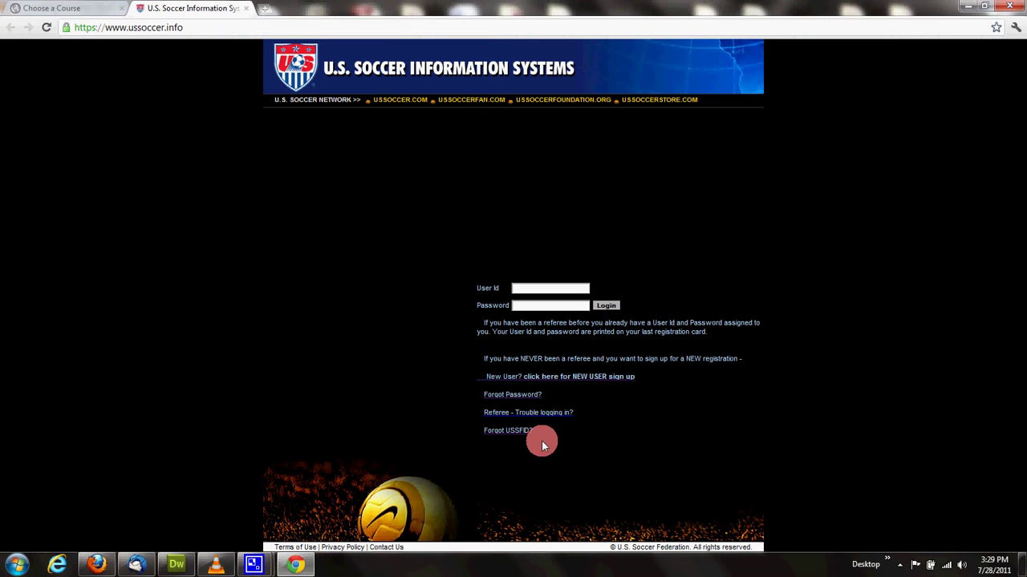
Step: View the 'Forgot USSFID?' recovery form, then go back to the login page
click(523, 431)
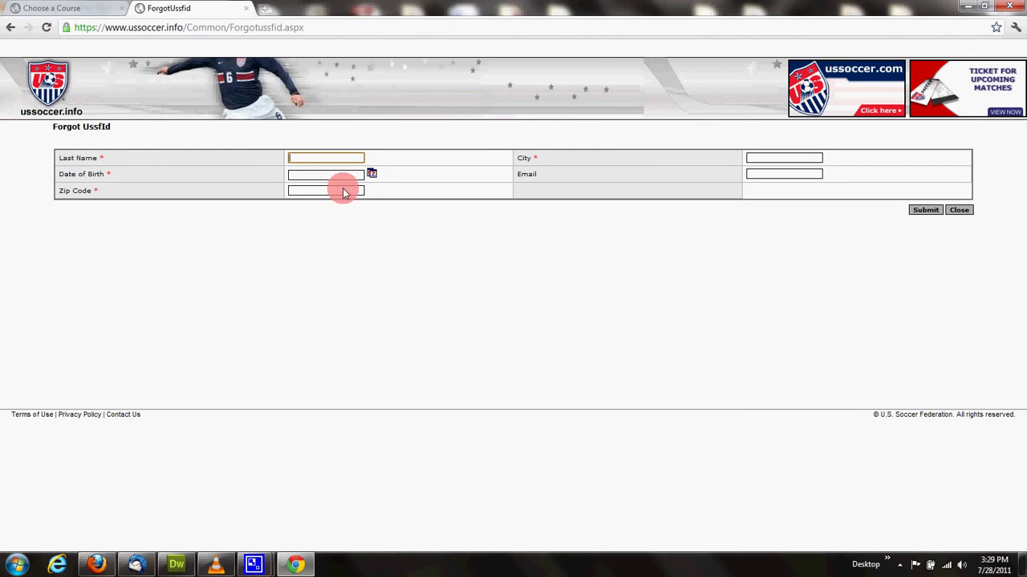
click(11, 28)
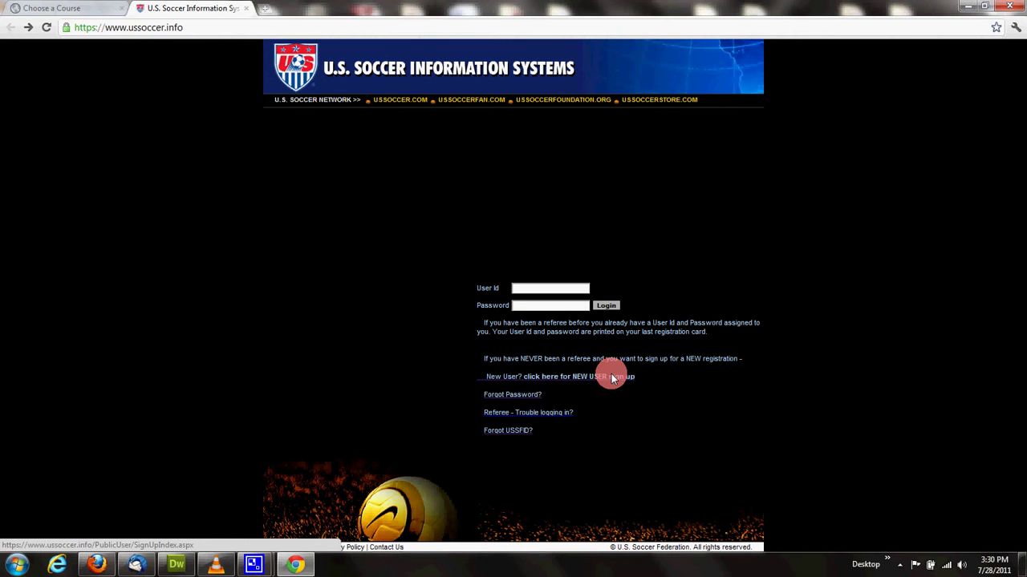
Step: Start a new-user sign-up with a user ID, password, and the user's last and first name
click(597, 380)
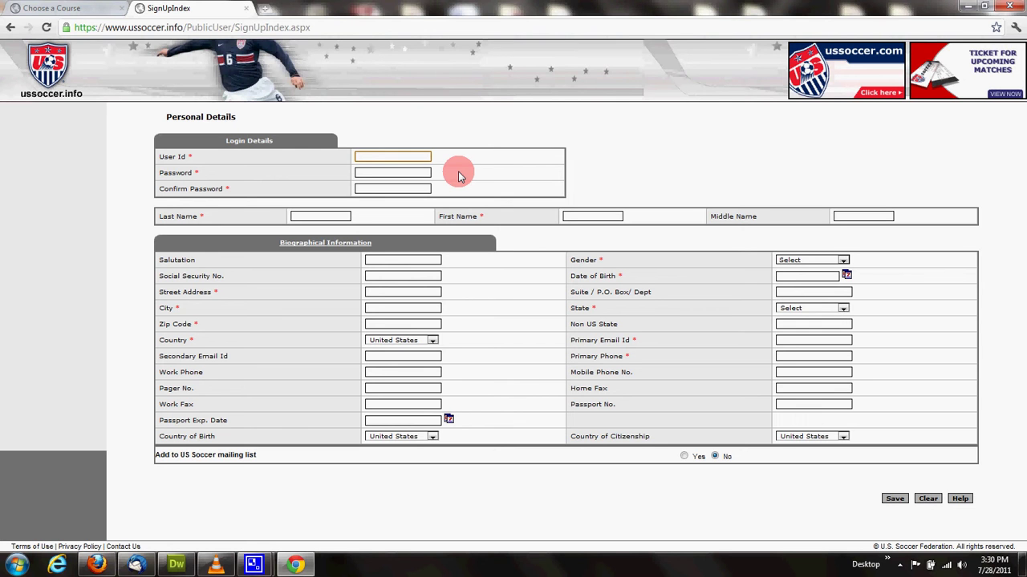
key(Tab)
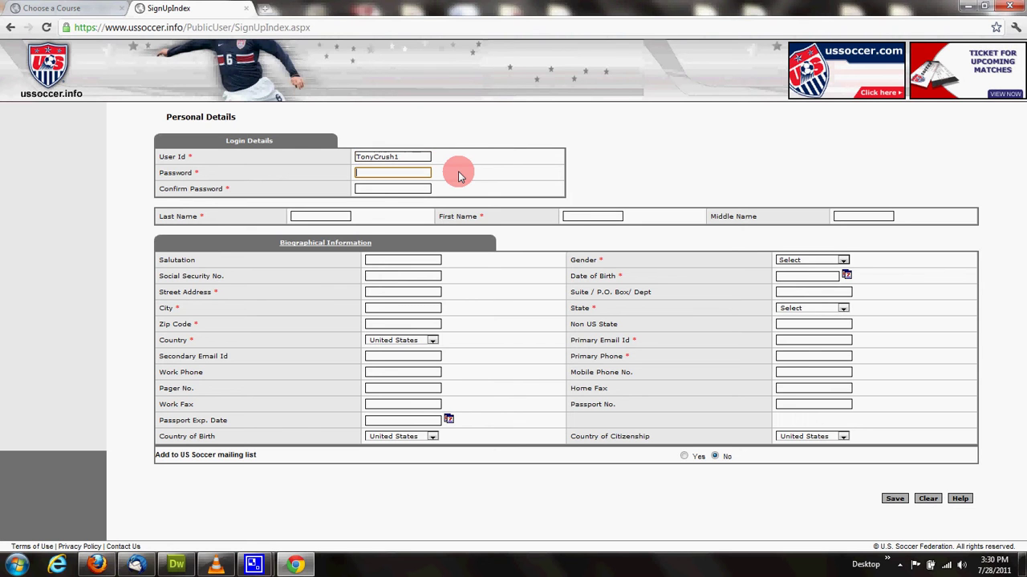
text(••••••)
key(Tab)
text(••••••)
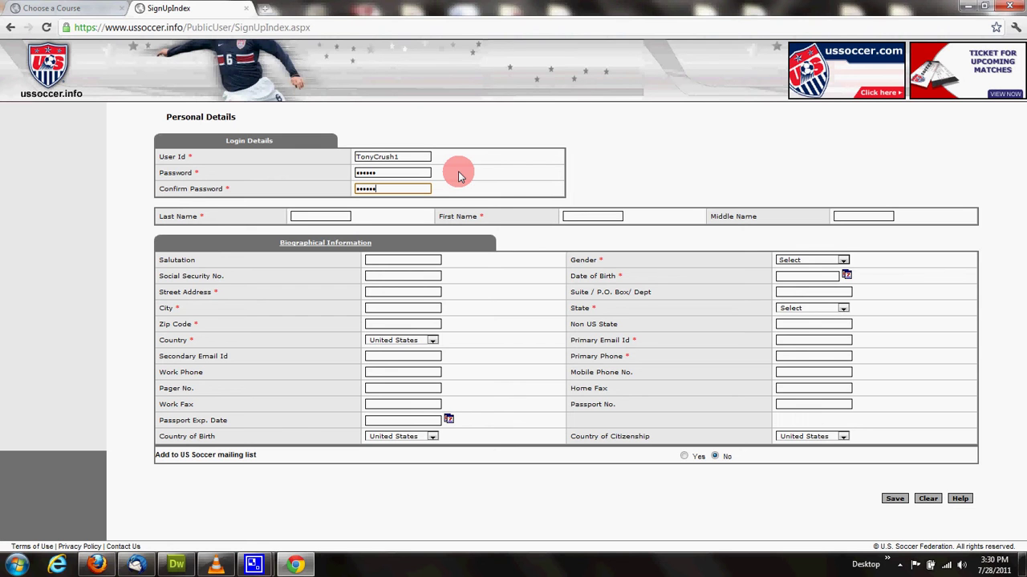
key(Tab)
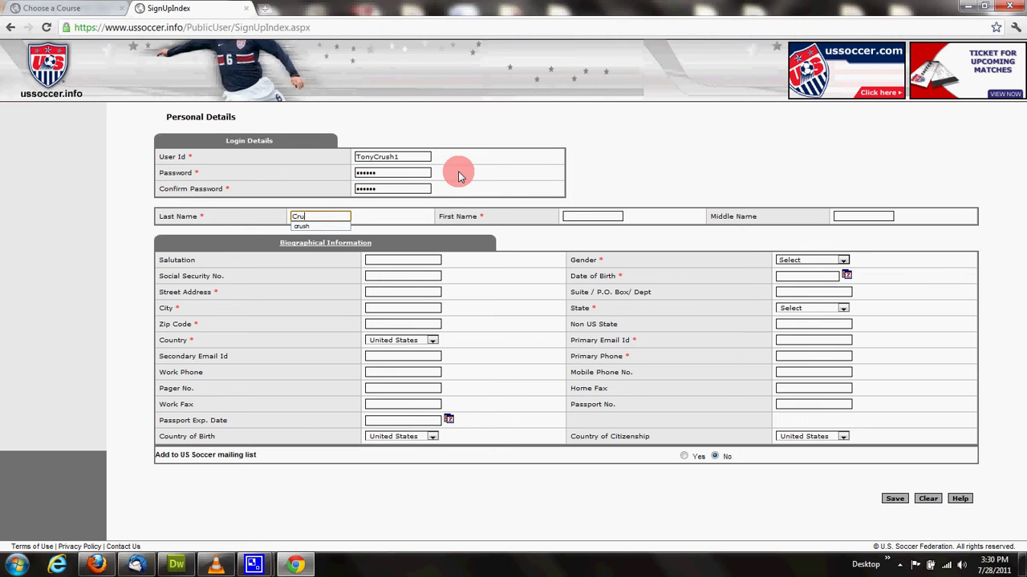
key(Tab)
key(Tab)
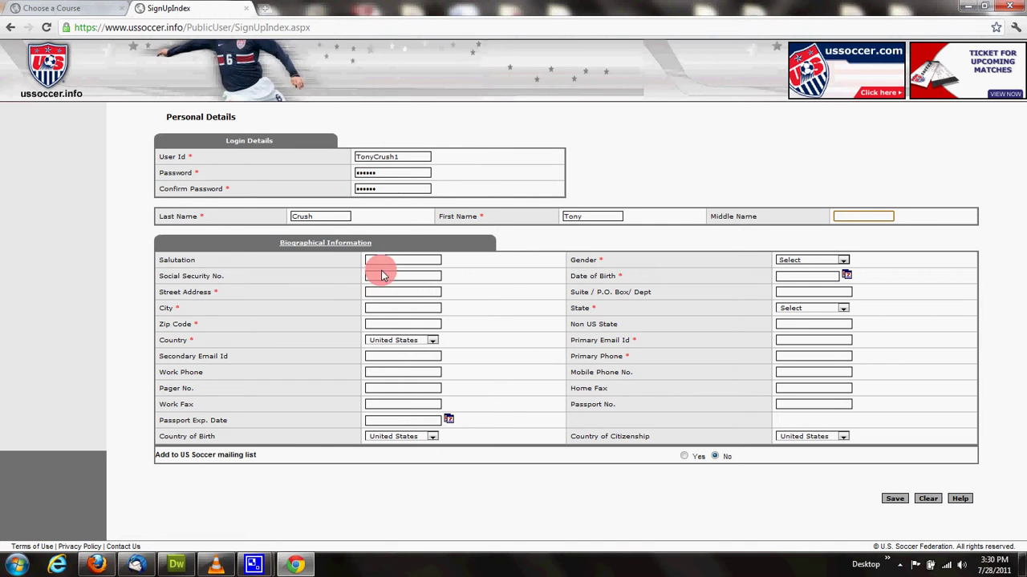
Step: Enter the user's street address, city, Kentucky as the state, and zip code
click(398, 294)
text(123)
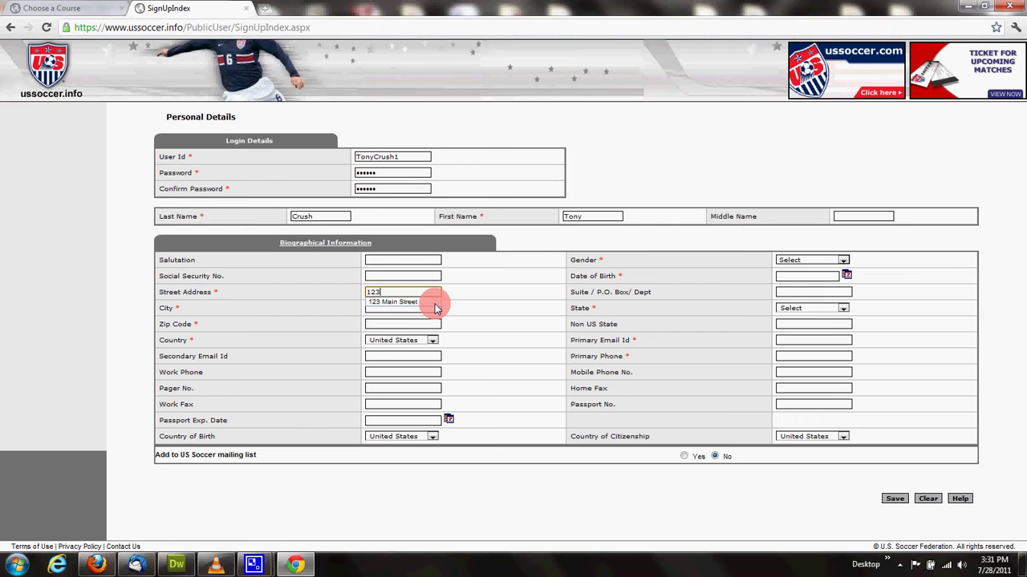
click(434, 304)
key(Tab)
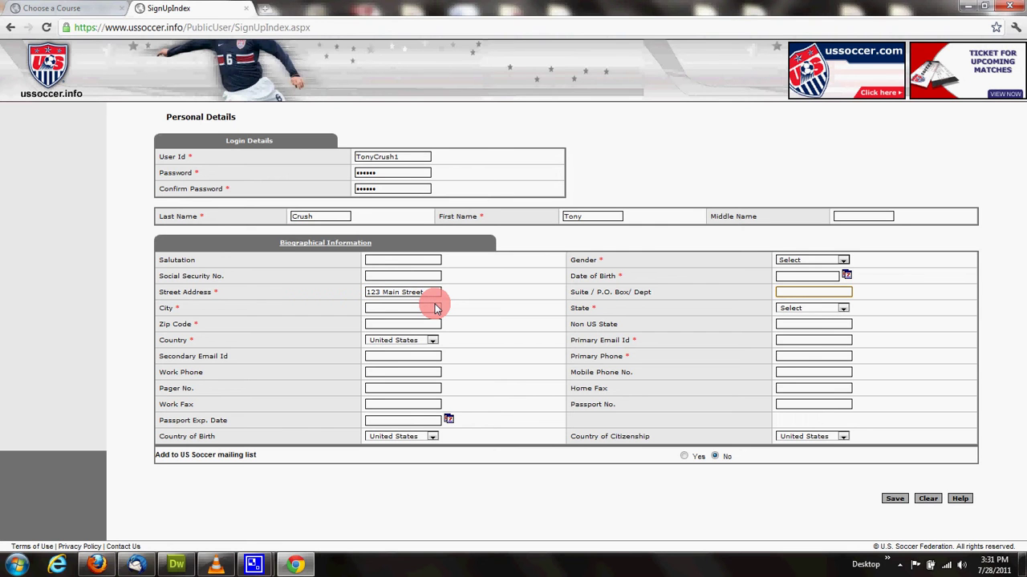
click(434, 308)
text(L)
key(Down)
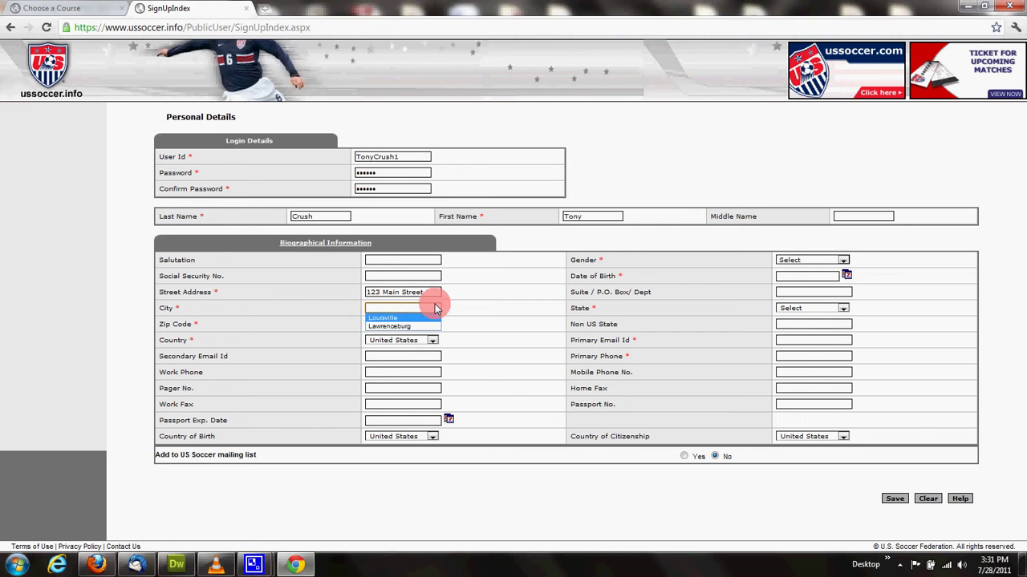
key(Return)
key(Tab)
text(ke)
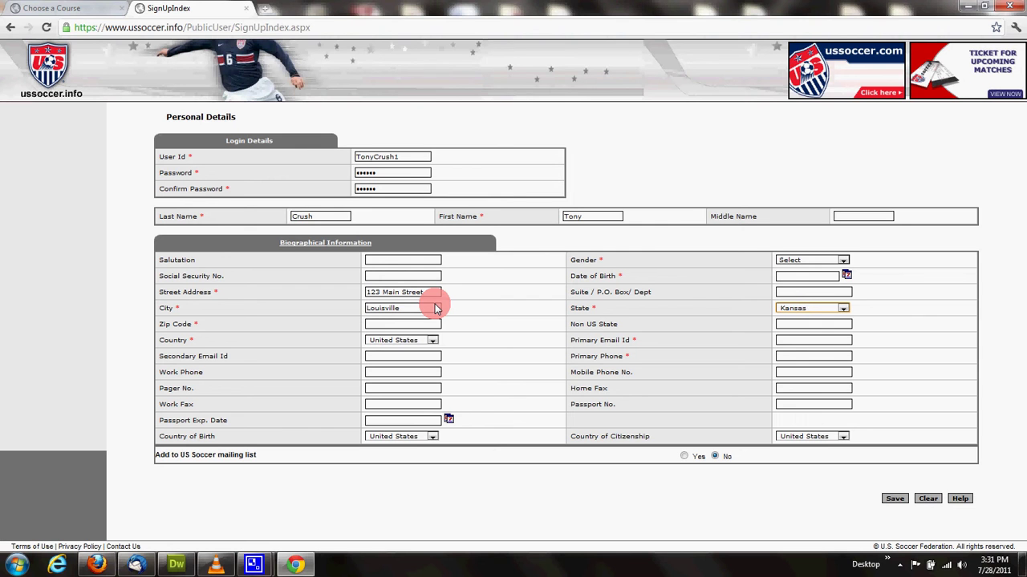
key(Tab)
text(40291)
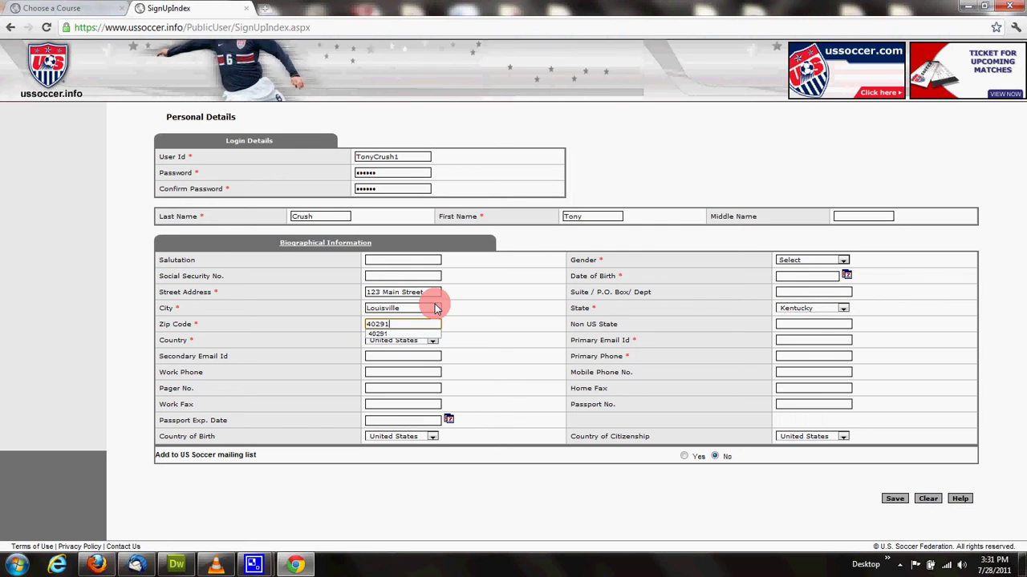
key(Tab)
Step: Fill in the primary e-mail address and phone number from the suggested entries
key(Tab)
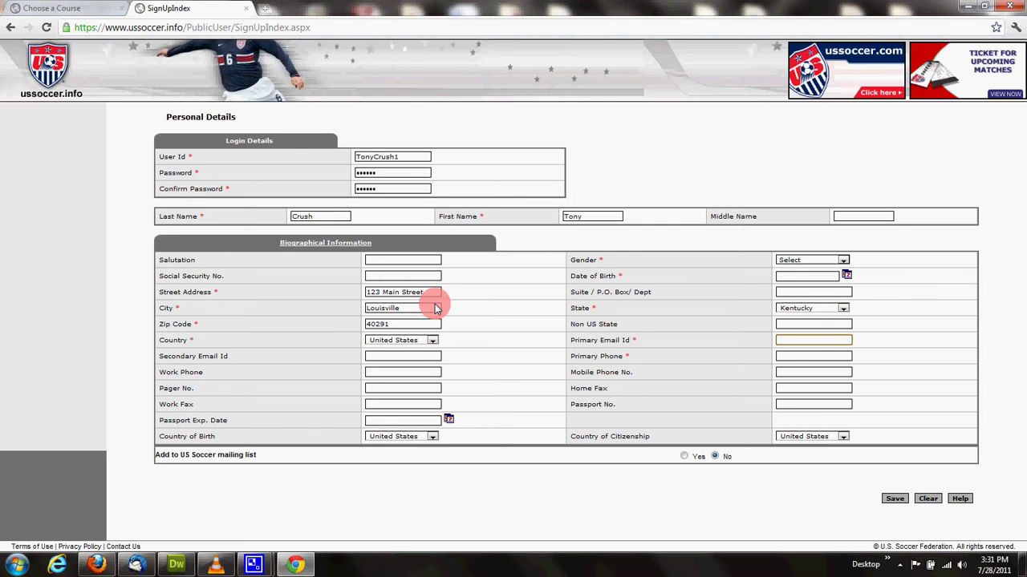
text(t)
key(Down)
key(Return)
key(Tab)
key(Tab)
key(Down)
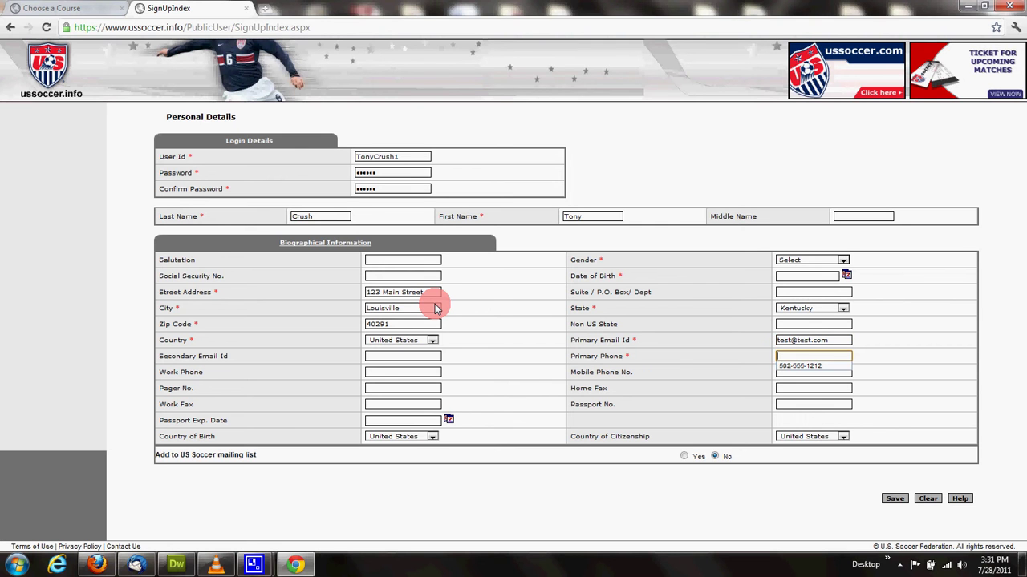
key(Down)
key(Return)
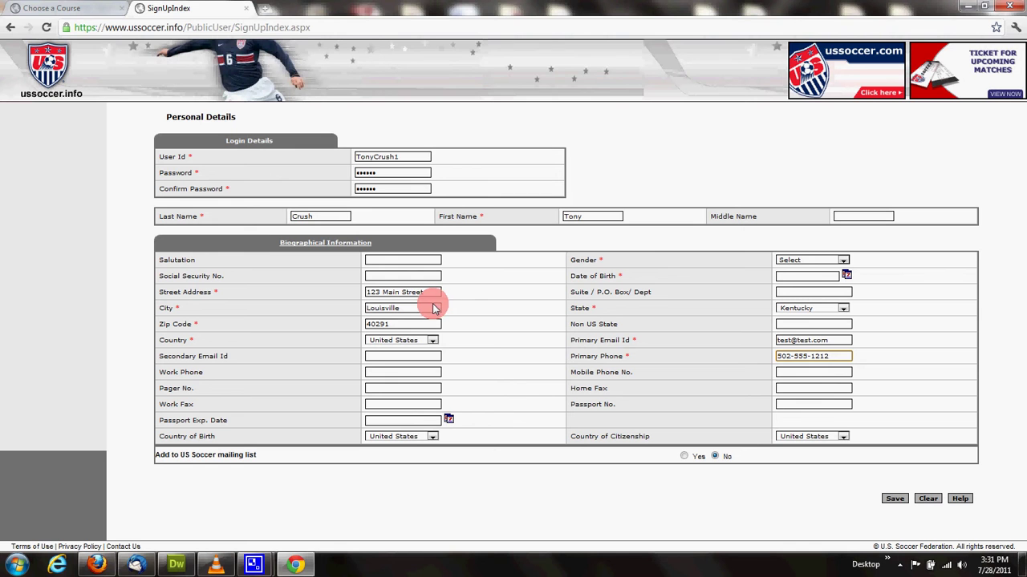
Step: Set gender to Male, fill in the date of birth, and save the sign-up
click(802, 260)
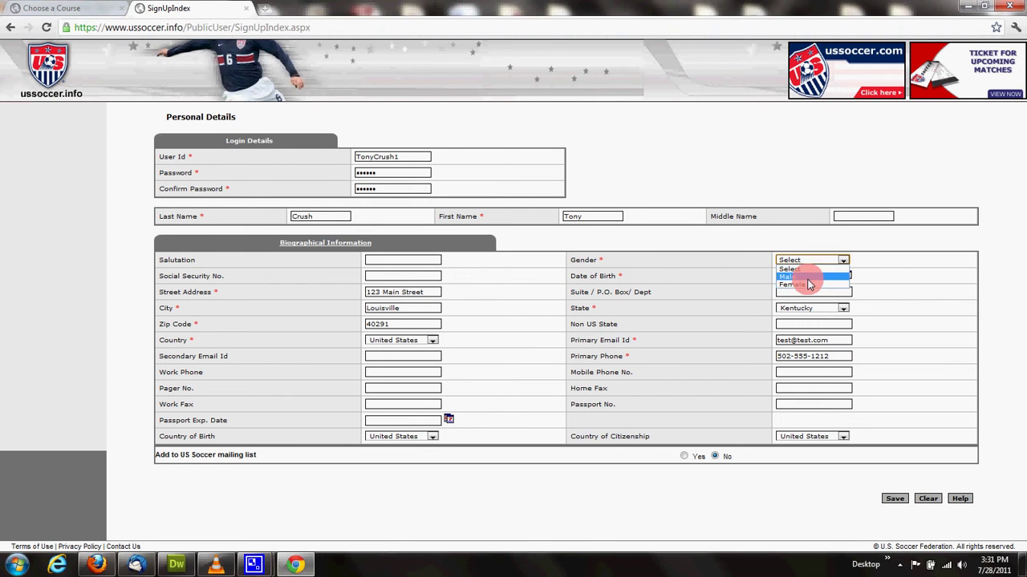
click(809, 277)
click(807, 278)
click(791, 277)
click(794, 288)
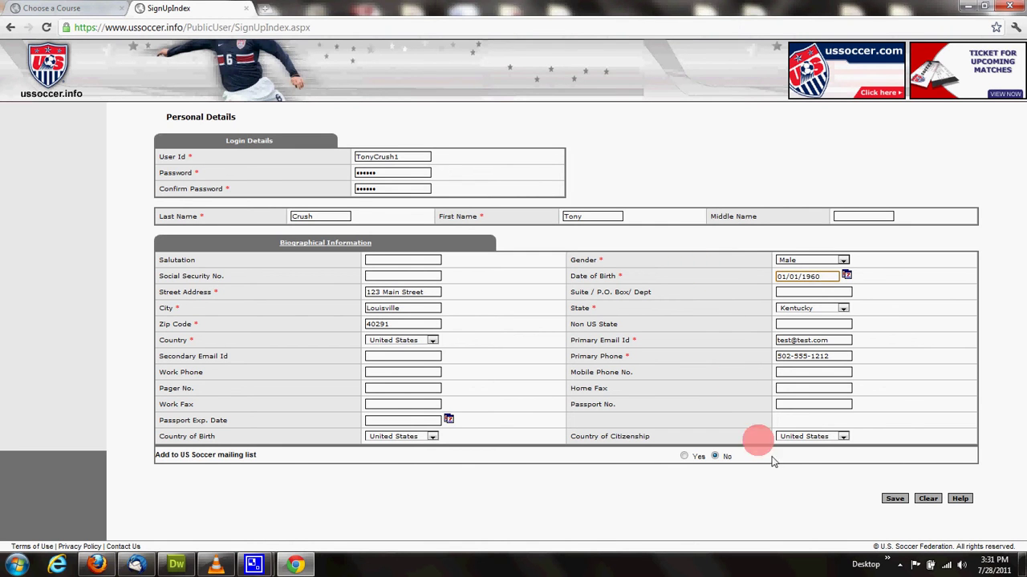
click(894, 500)
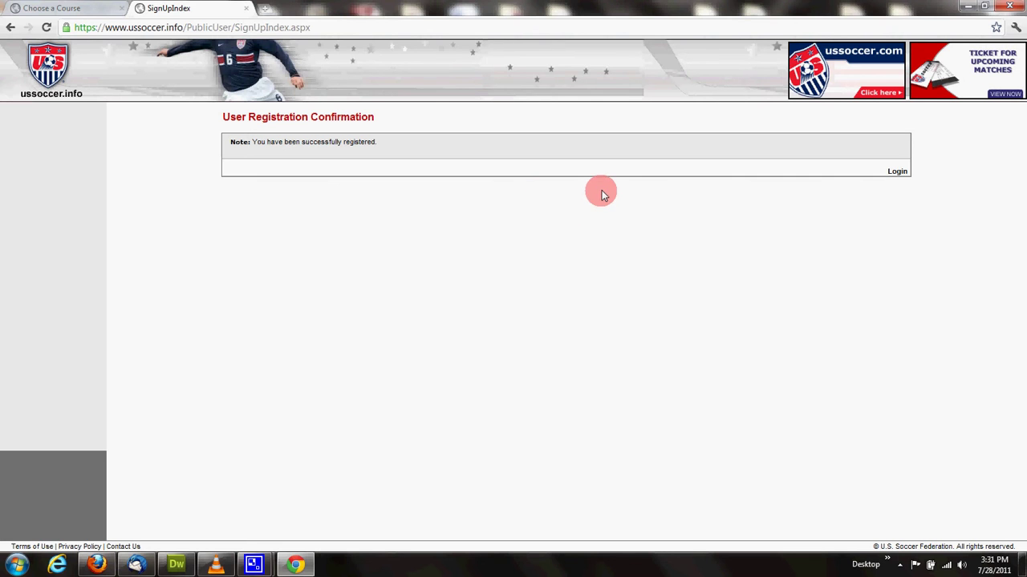
Step: Log in with the new account's user ID and password
click(895, 174)
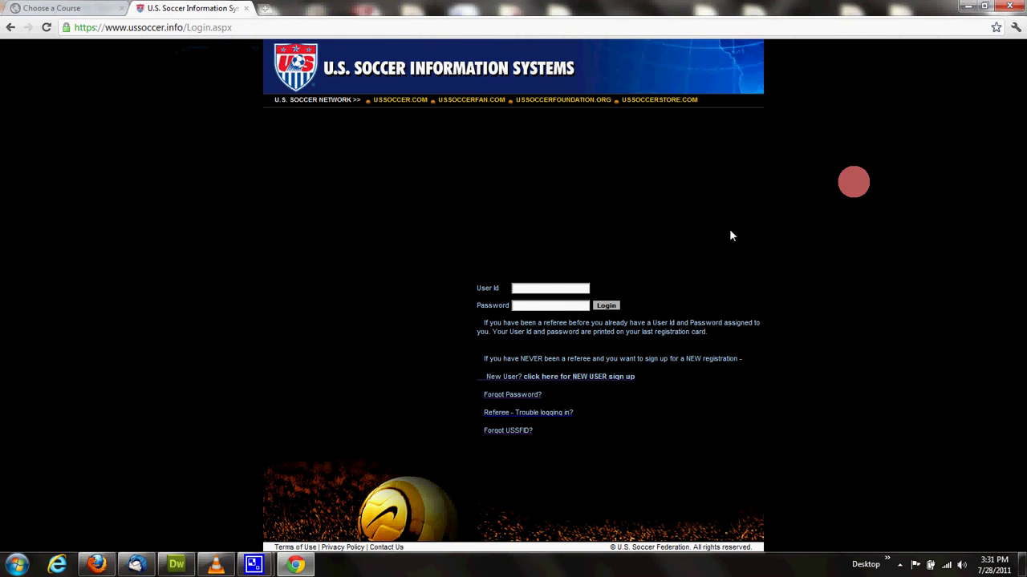
click(541, 290)
text(ton)
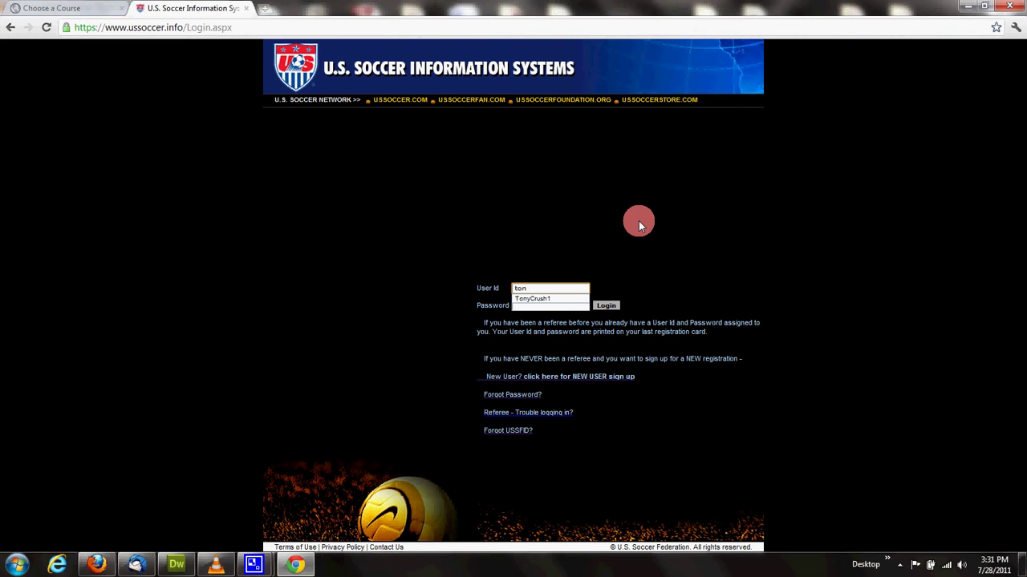
key(Down)
key(Return)
key(Tab)
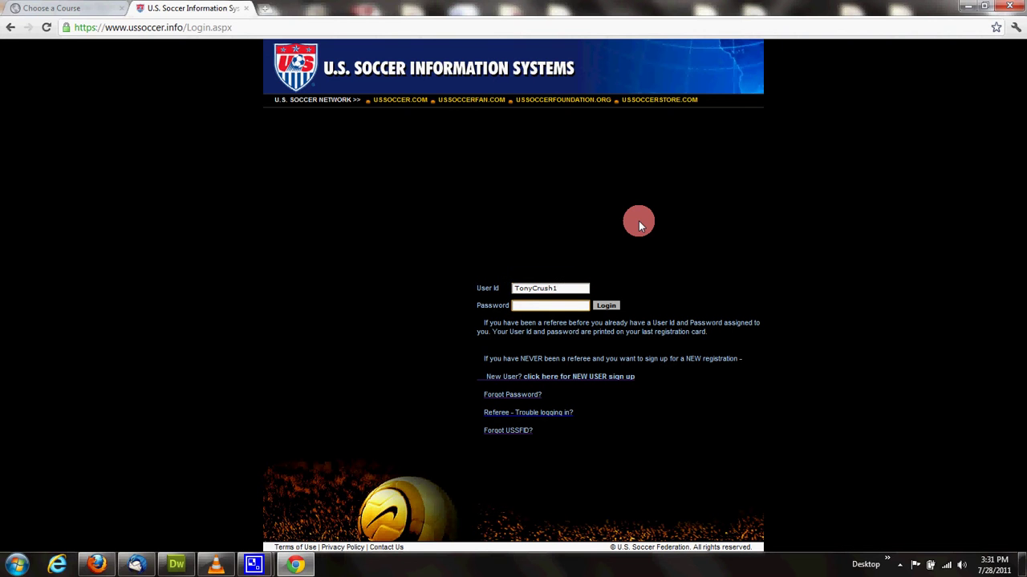
text(******)
click(610, 306)
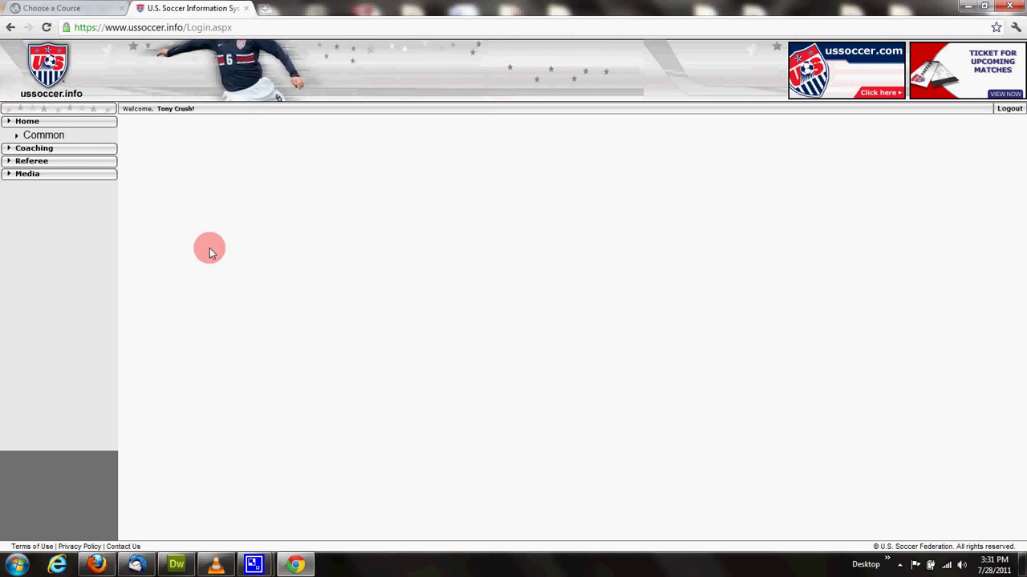
Step: Open the Referee Registration 2012 form from the Referee menu
click(42, 164)
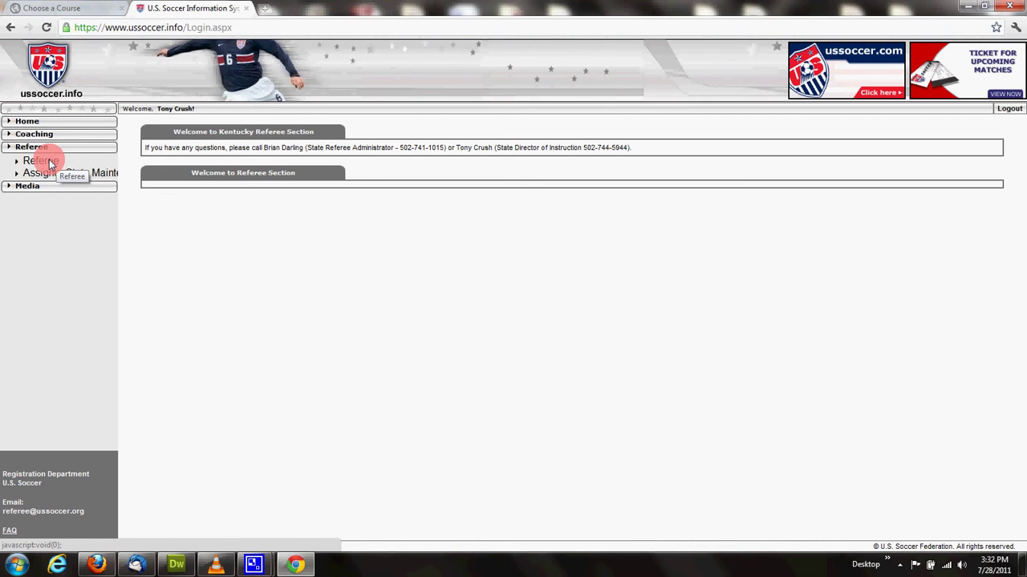
click(49, 163)
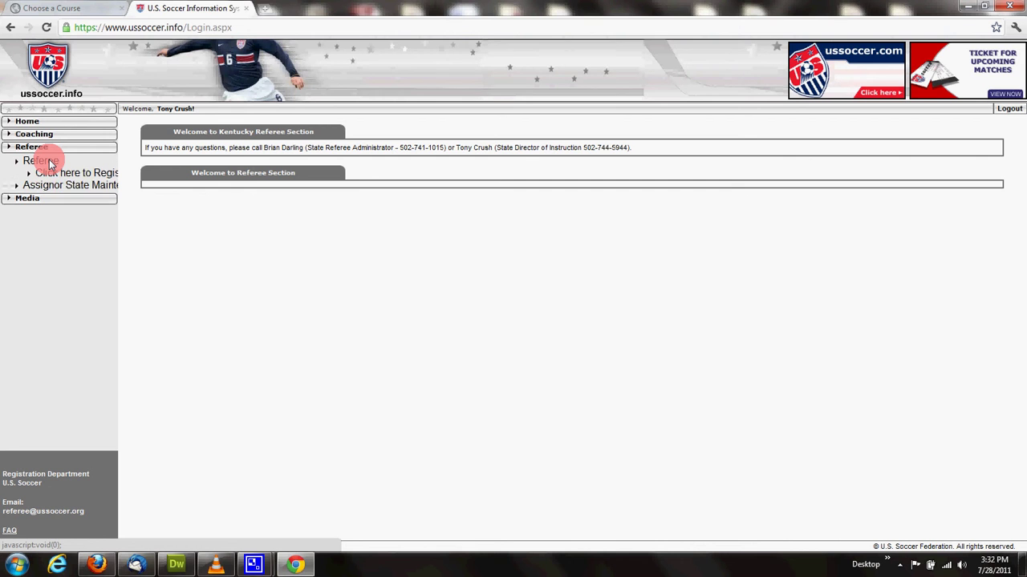
click(88, 175)
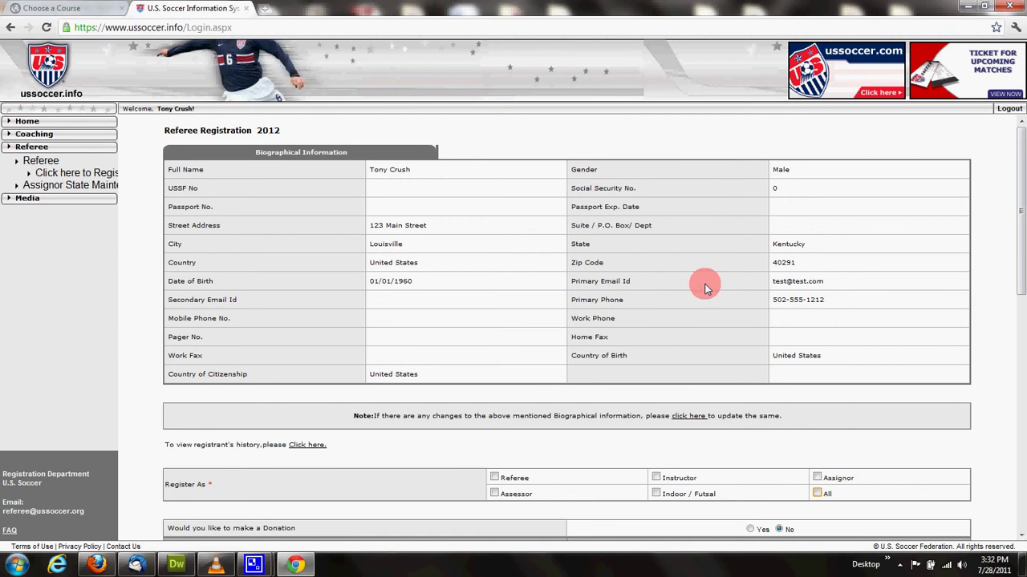
click(692, 417)
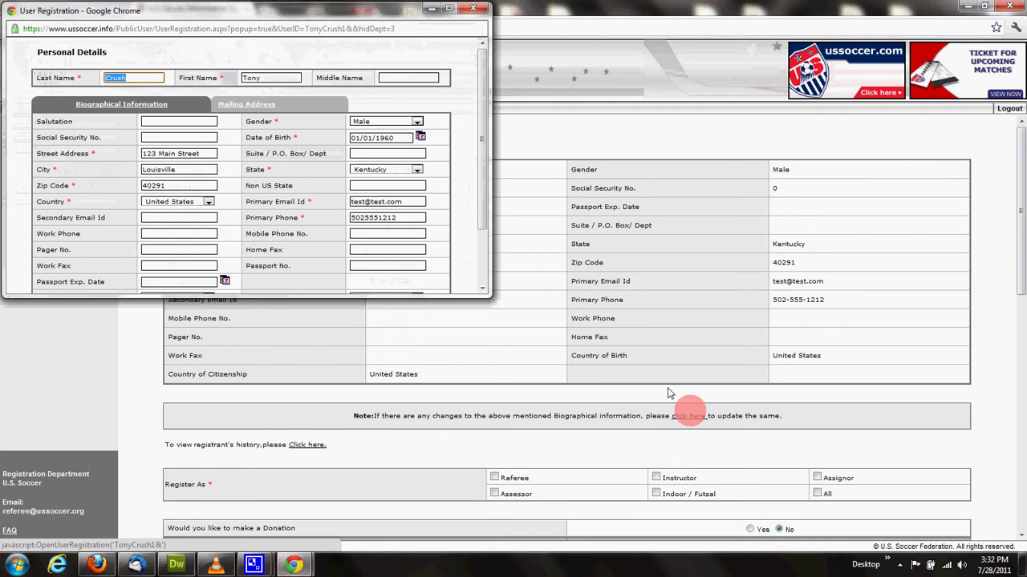
scroll(460, 196, down, 1)
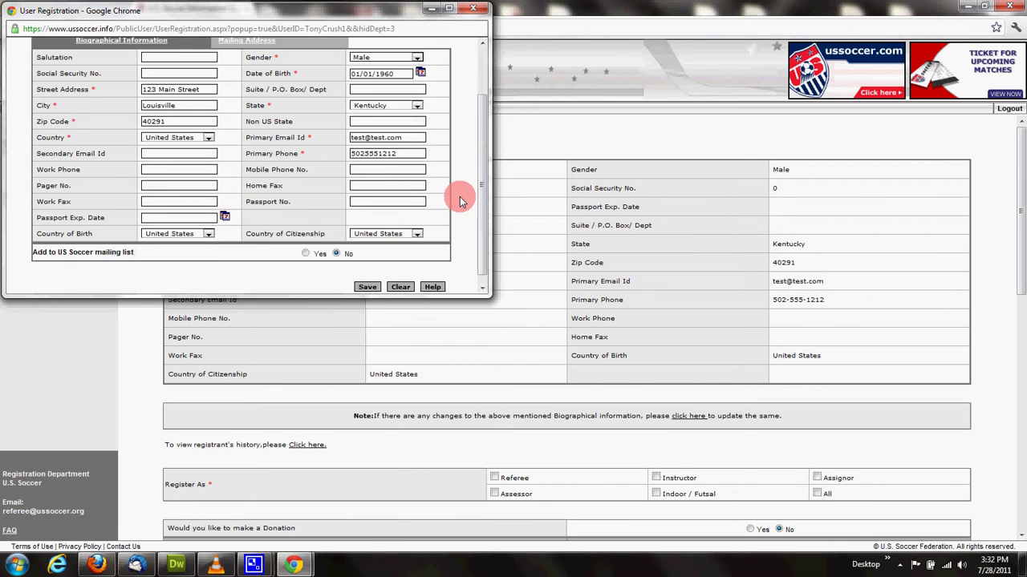
scroll(460, 197, up, 1)
scroll(460, 197, down, 2)
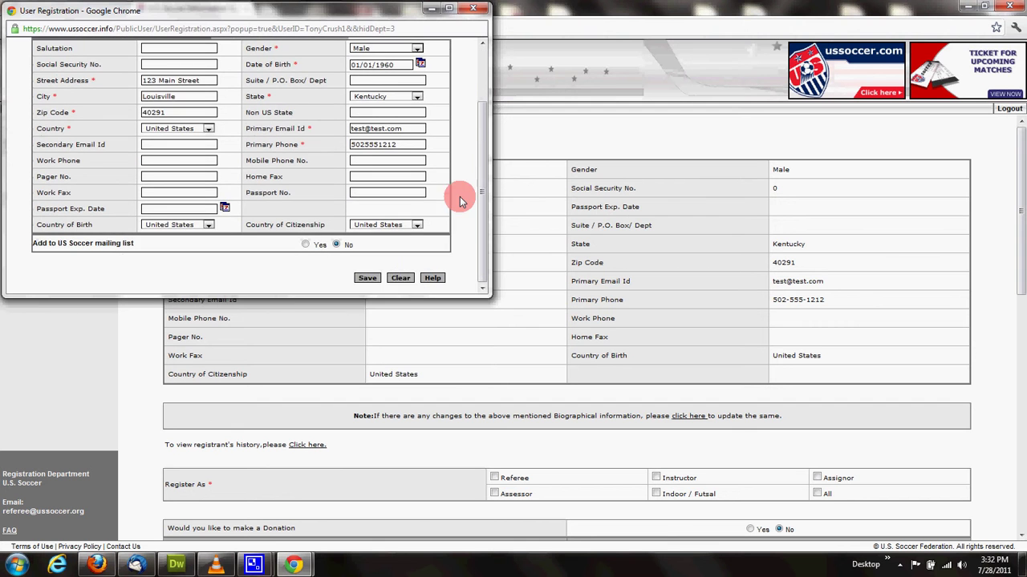
click(367, 278)
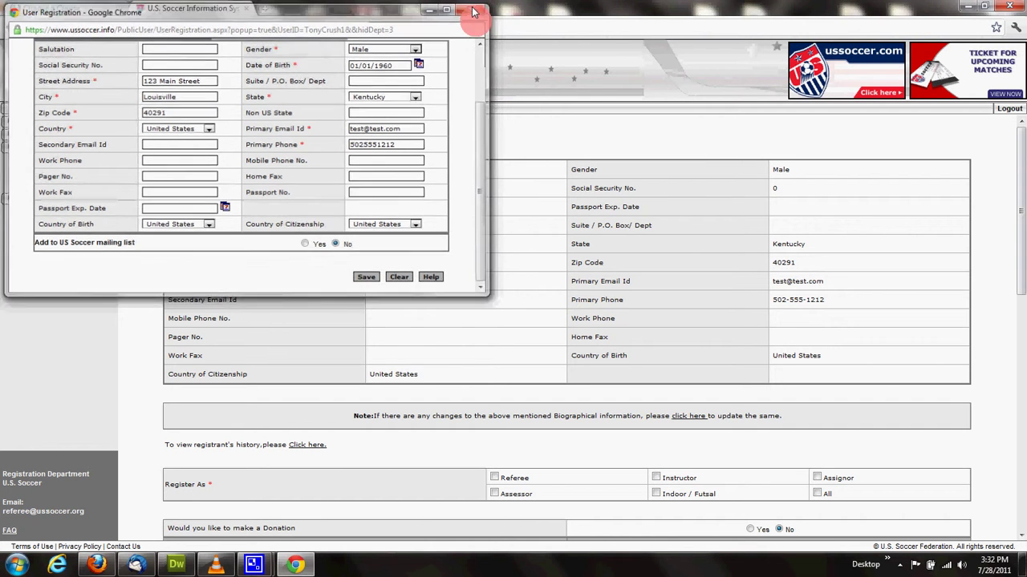
click(472, 8)
scroll(539, 374, down, 3)
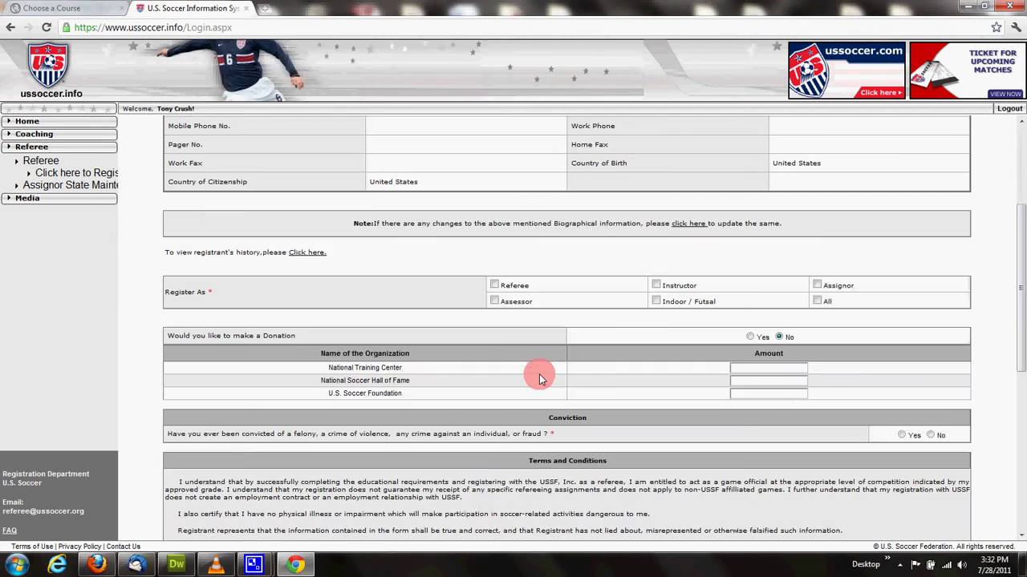
scroll(540, 368, down, 1)
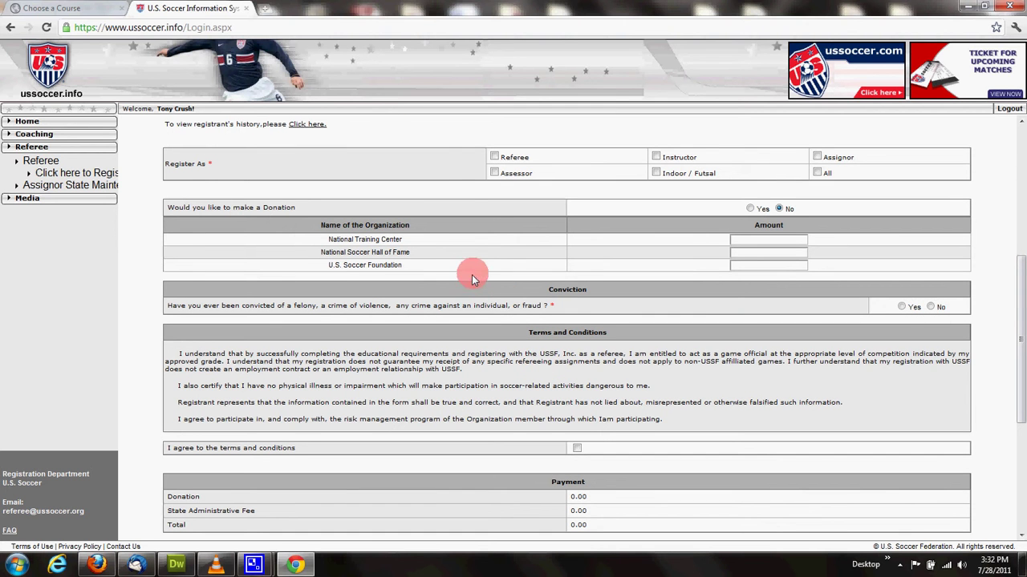
Step: Tick Referee, set Grade Level to 8, and select clinic KY-E303-11 in LaGrange
click(494, 159)
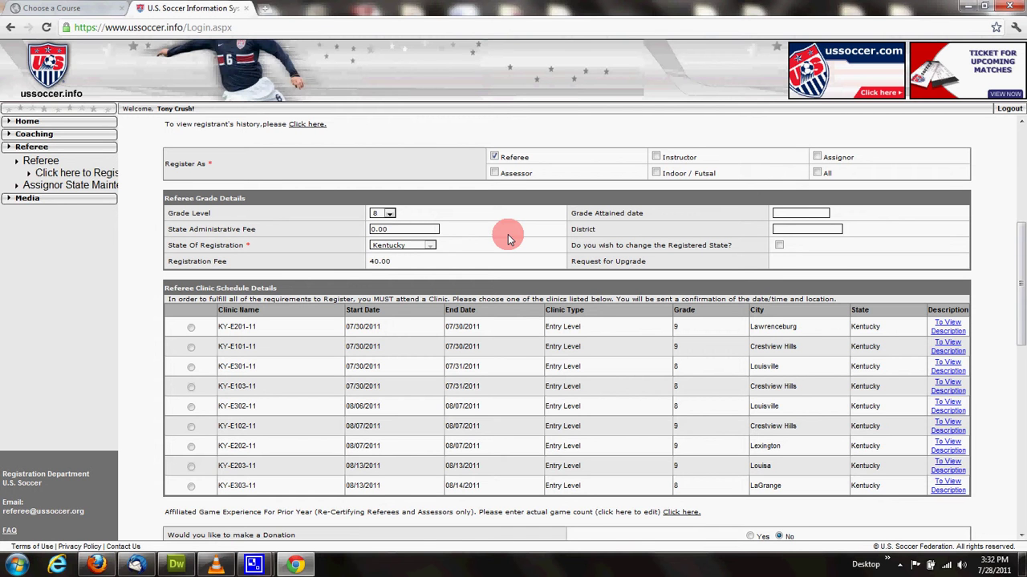
click(390, 216)
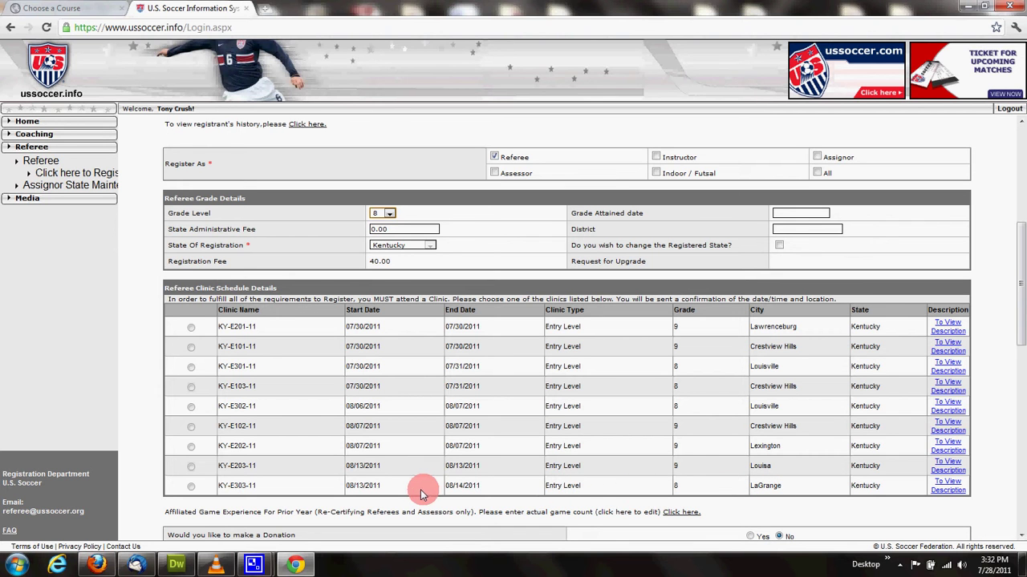
click(192, 487)
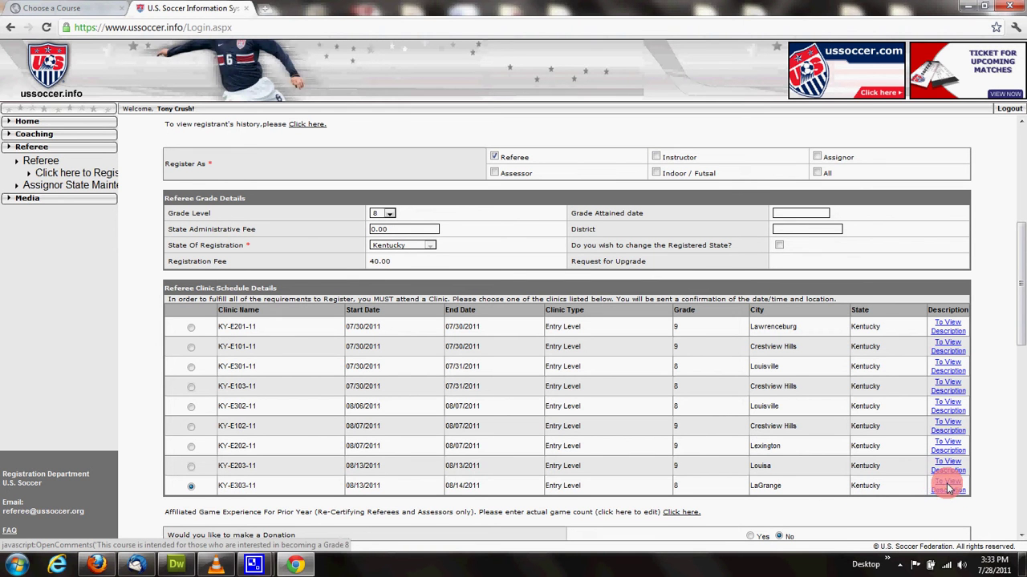
Step: Review all columns of the kyreferee.com 2011 course table, then return to the registration form
click(72, 8)
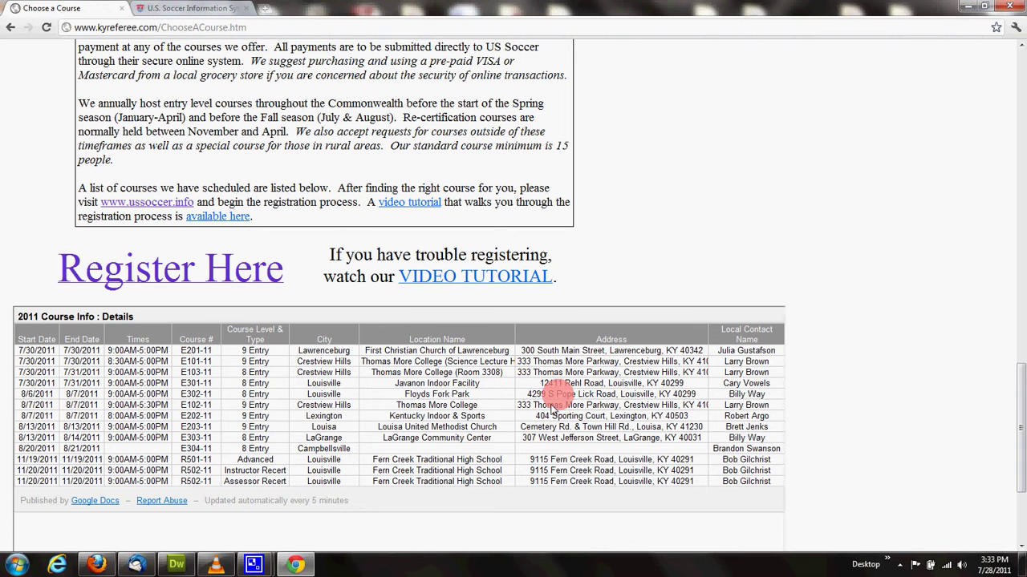
scroll(289, 499, down, 2)
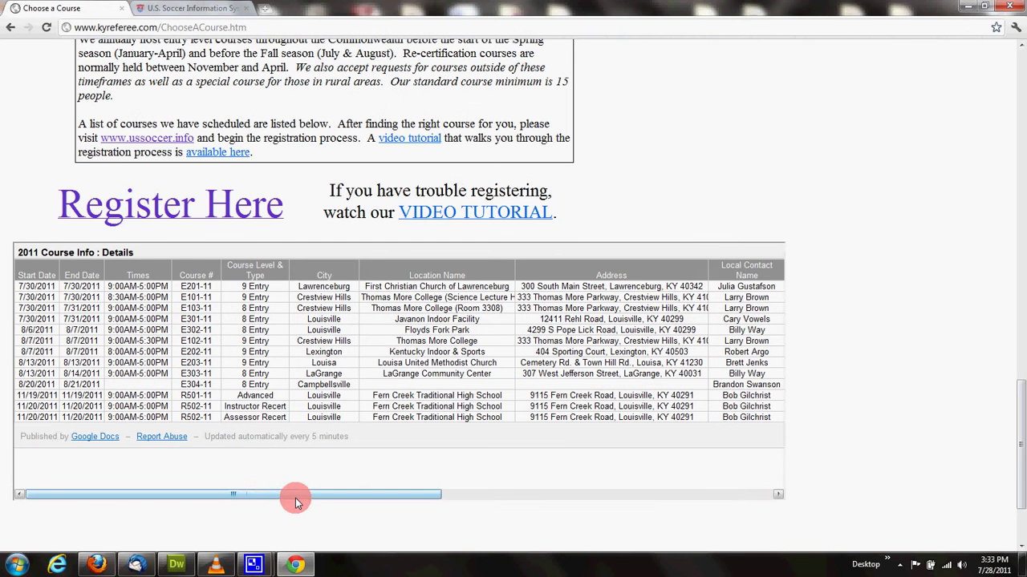
drag(287, 499, 233, 494)
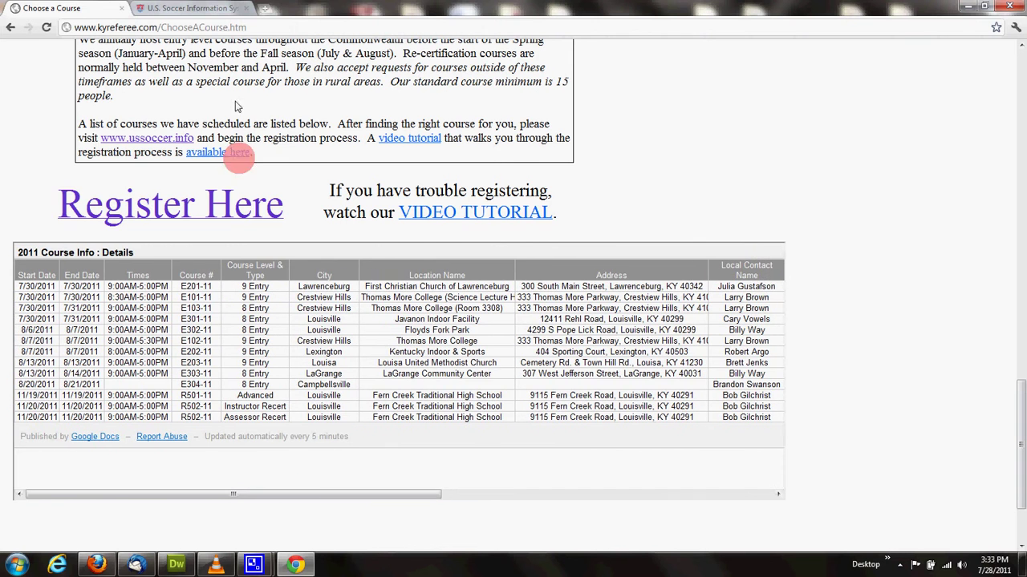
click(185, 9)
Step: Answer No to the conviction question and agree to the terms, reaching the Credit Card section
scroll(507, 431, down, 1)
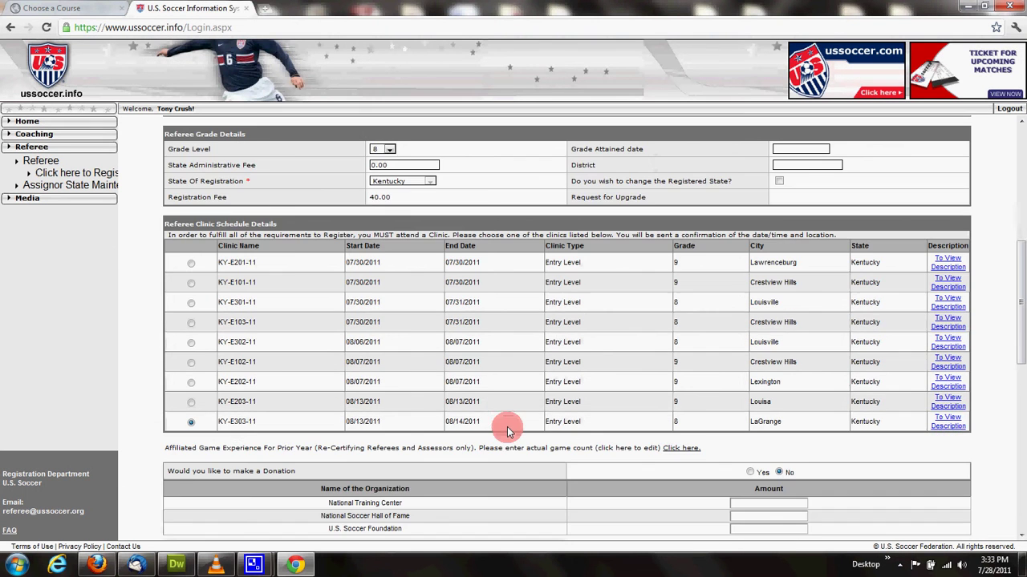
scroll(507, 427, down, 3)
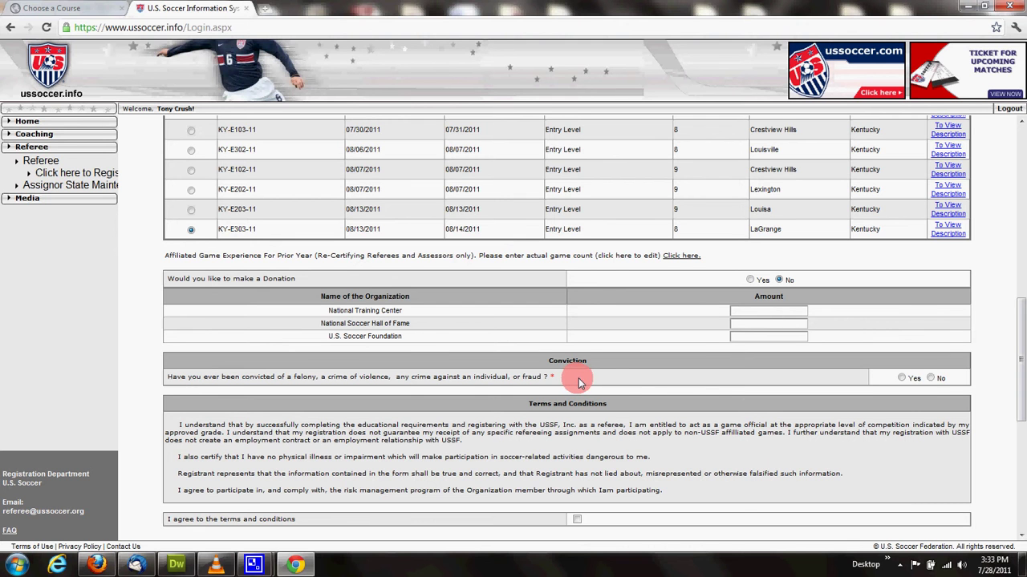
click(930, 378)
scroll(891, 412, down, 3)
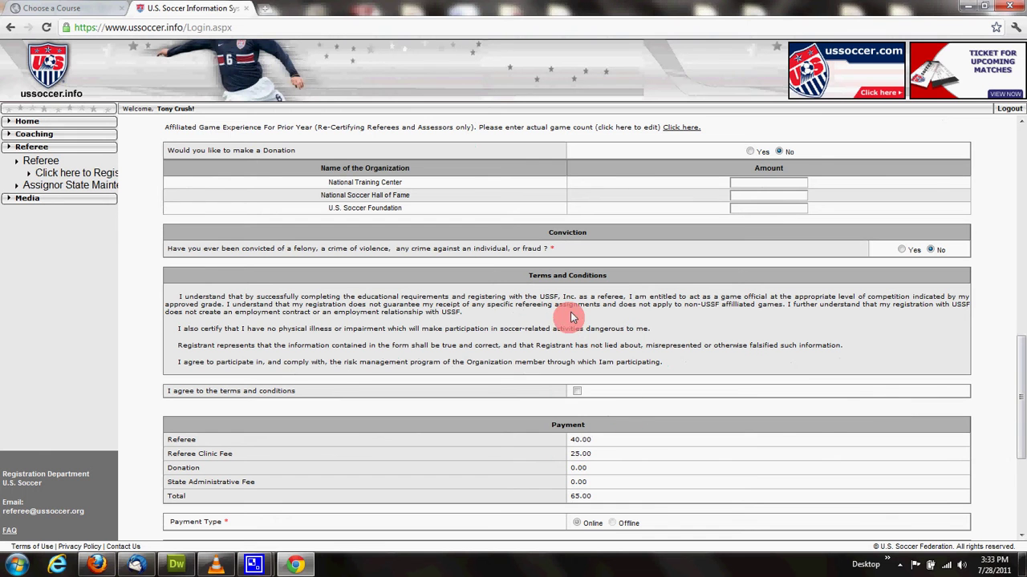
click(577, 390)
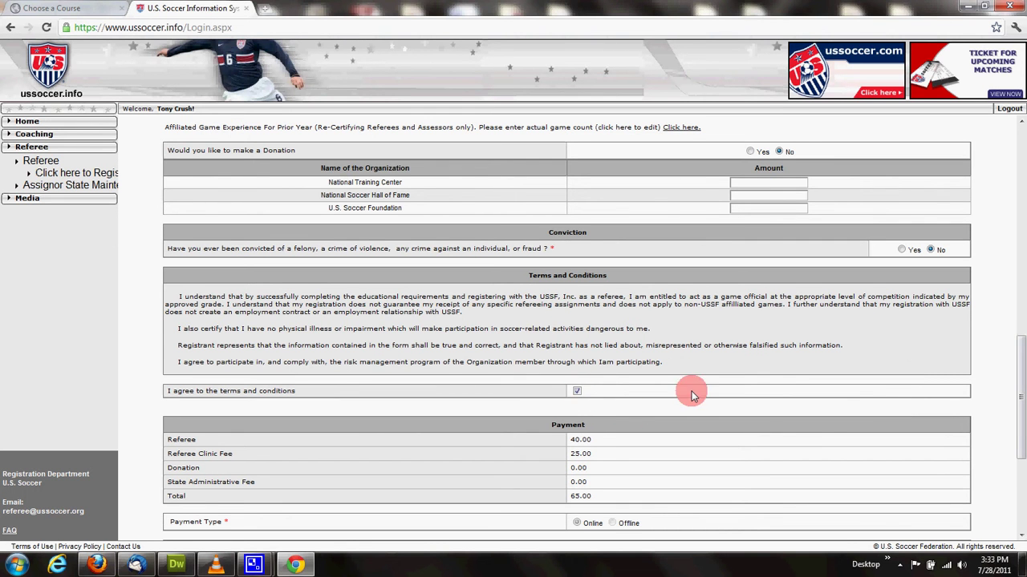
scroll(691, 394, down, 5)
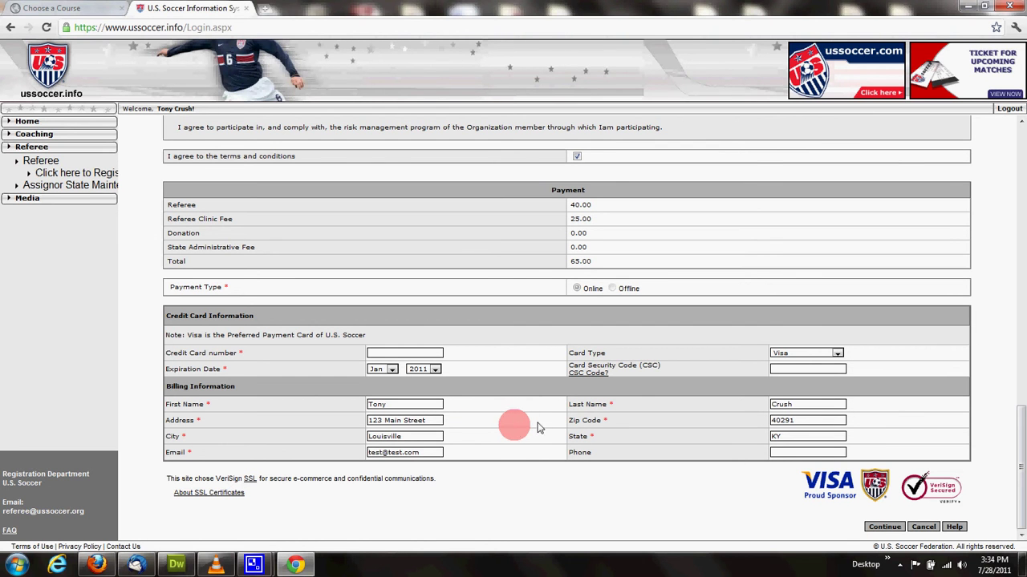
click(884, 529)
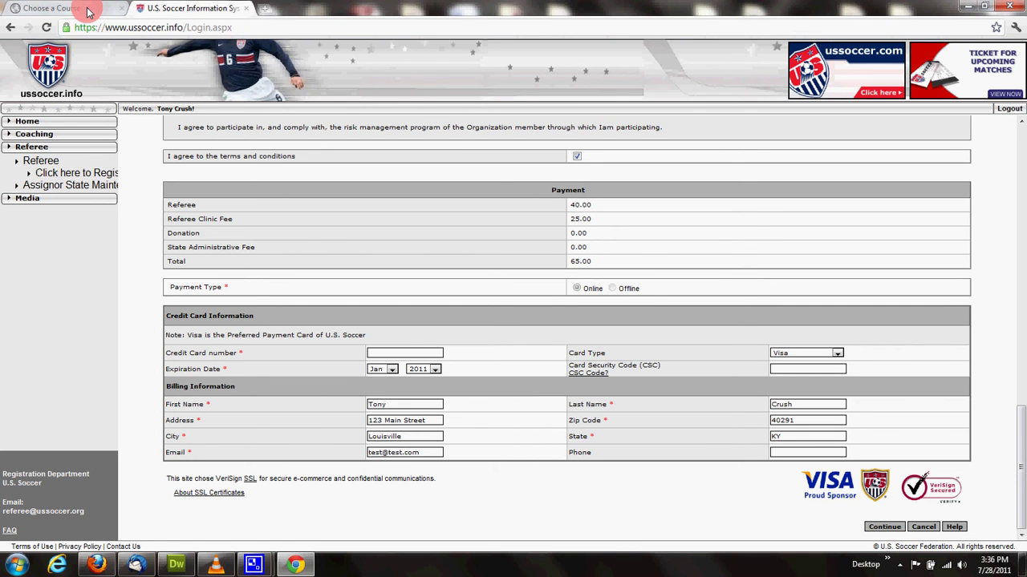
click(267, 10)
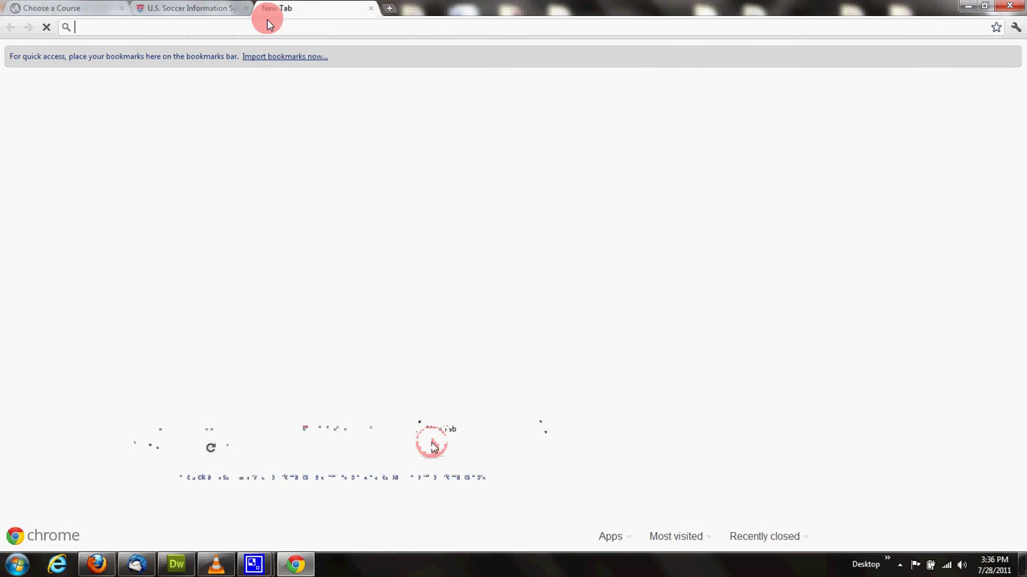
text(www)
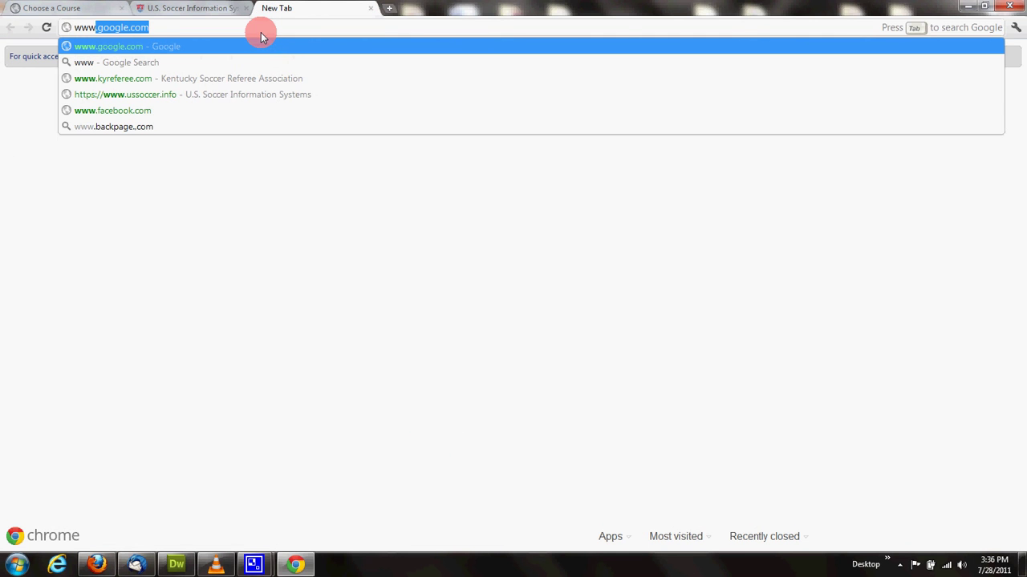
text(.kyrefe)
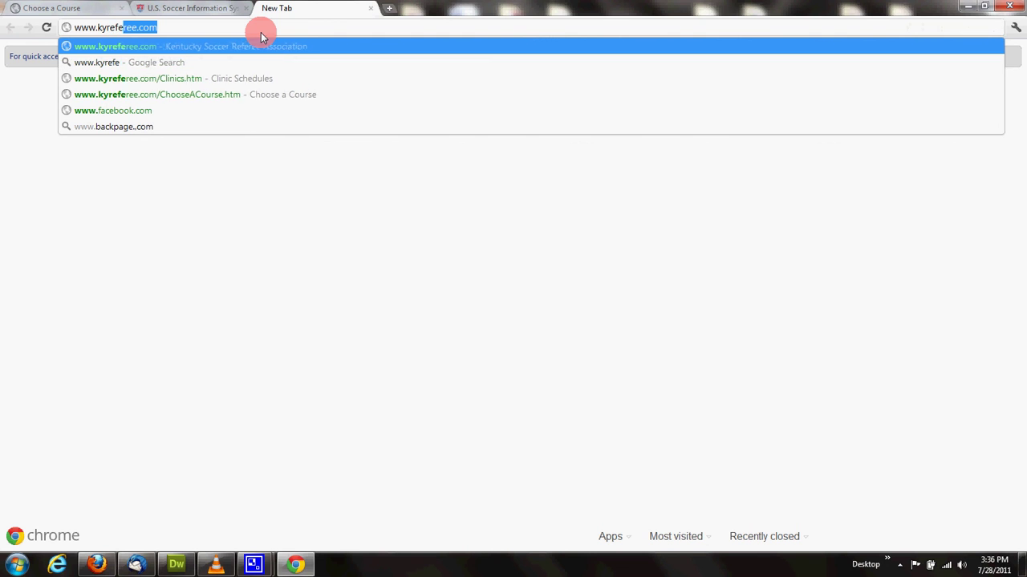
text(ree.com)
key(Return)
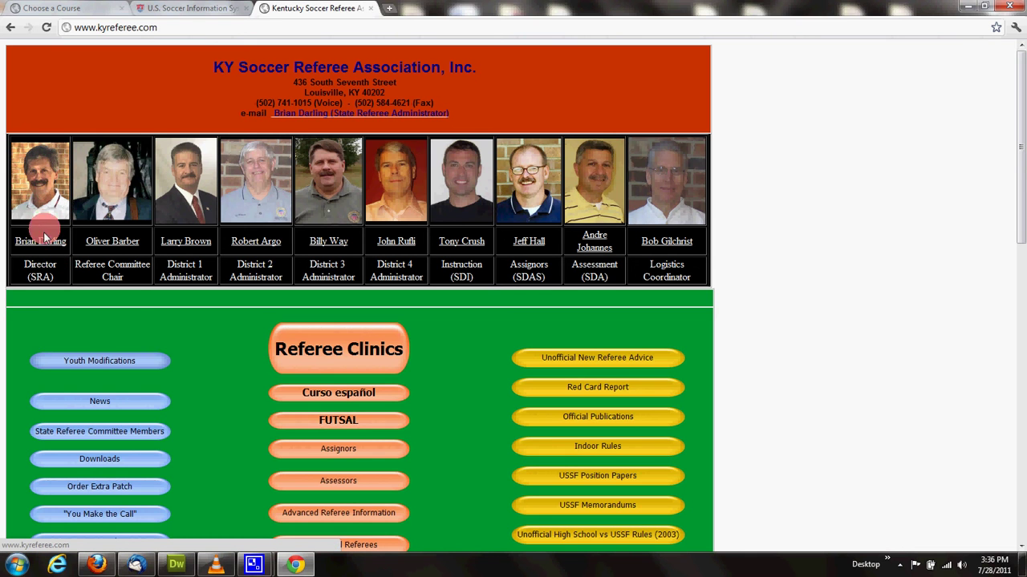
Step: Open State Referee Committee Members and scroll through the committee table by district
click(141, 436)
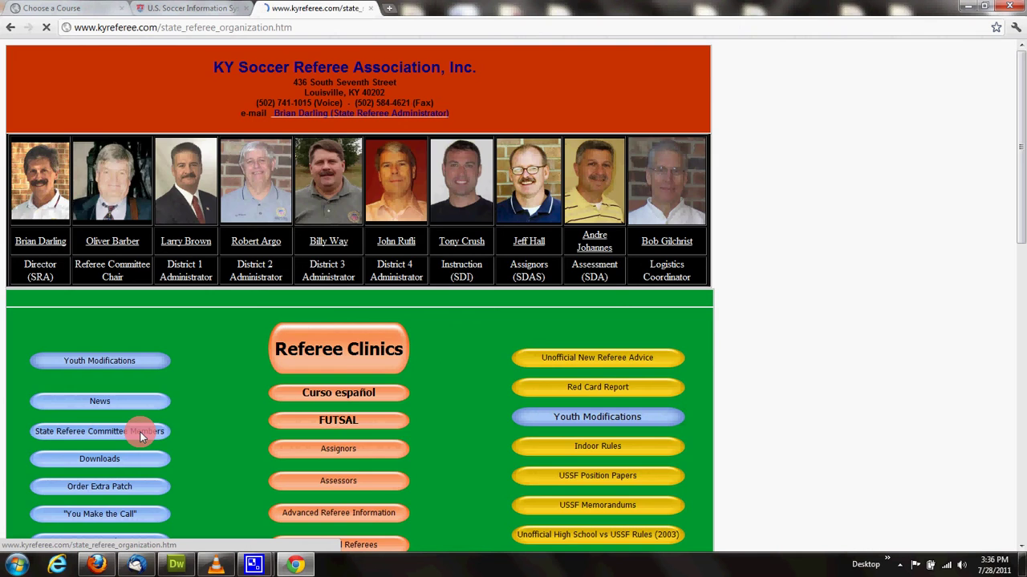
scroll(546, 443, down, 3)
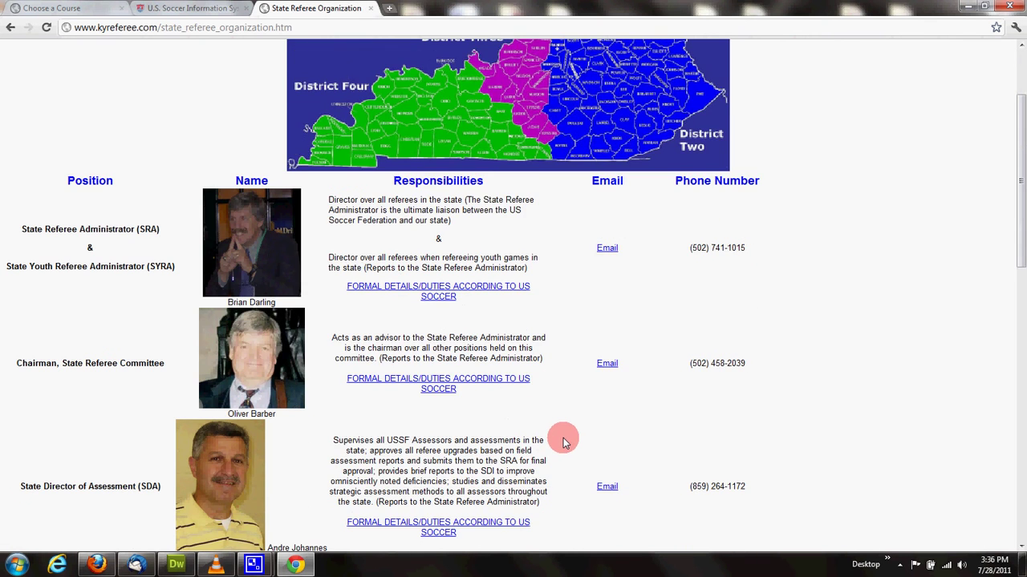
scroll(650, 359, down, 6)
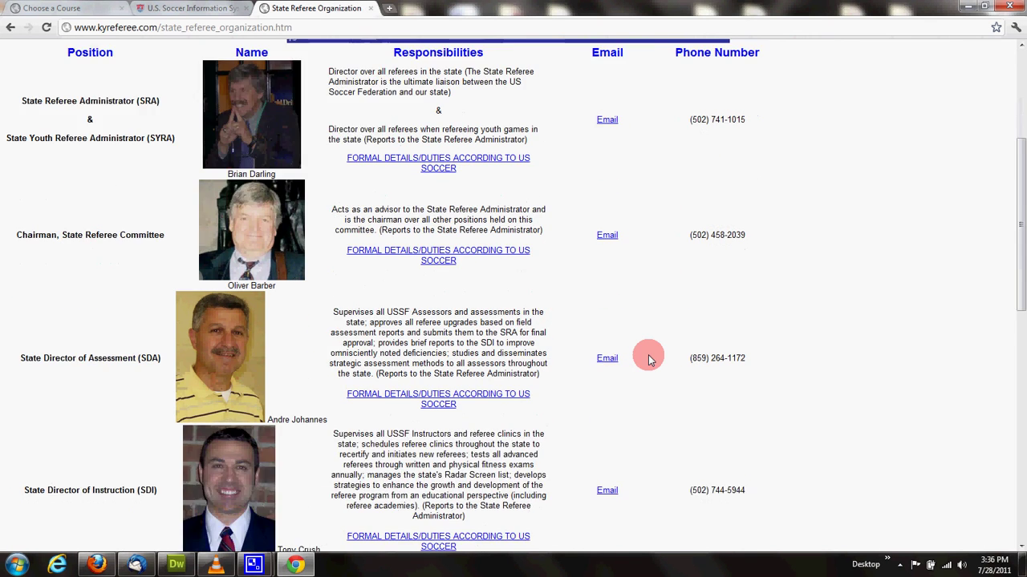
scroll(650, 359, down, 6)
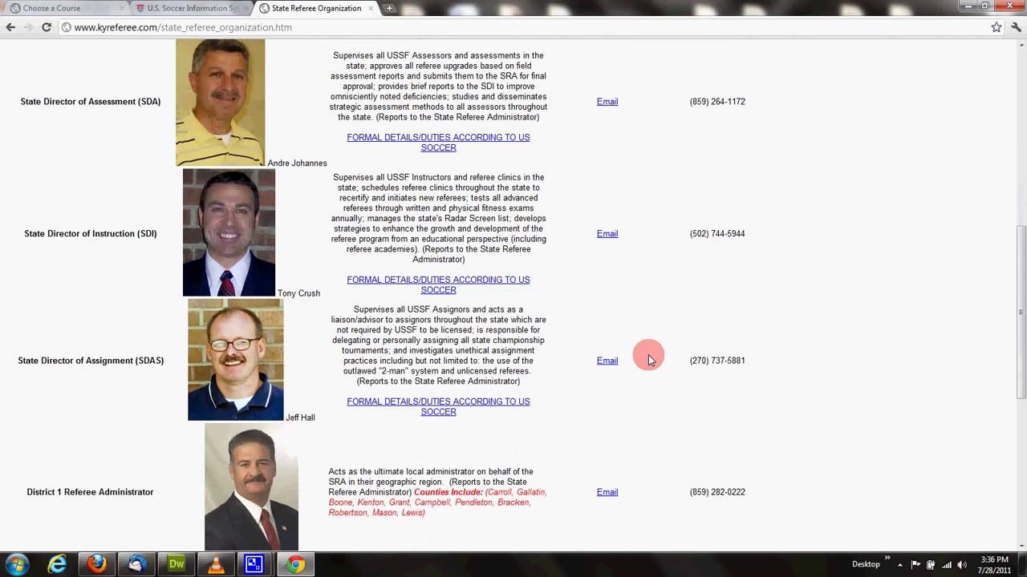
scroll(650, 359, down, 7)
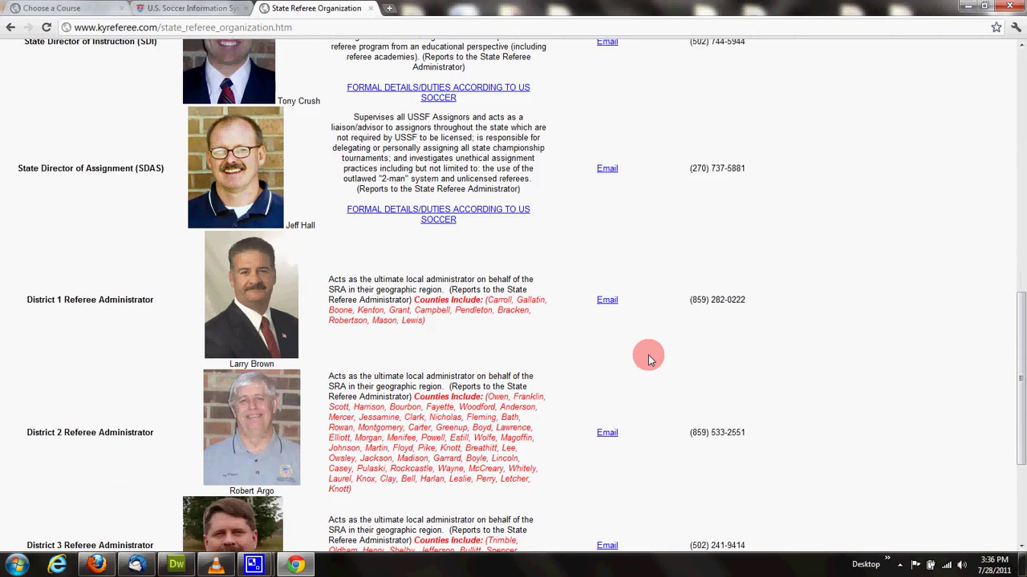
scroll(650, 358, up, 12)
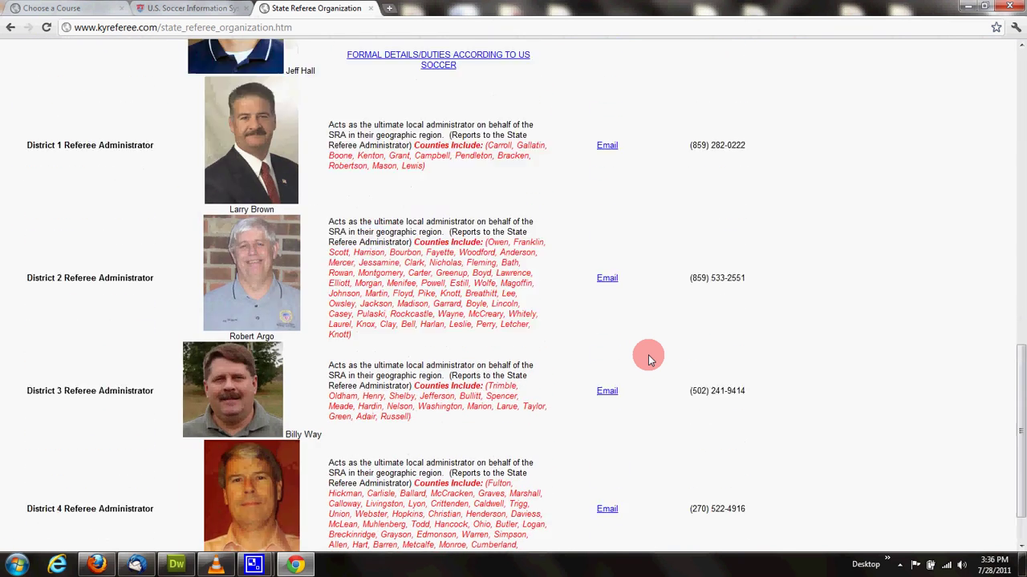
scroll(650, 359, up, 8)
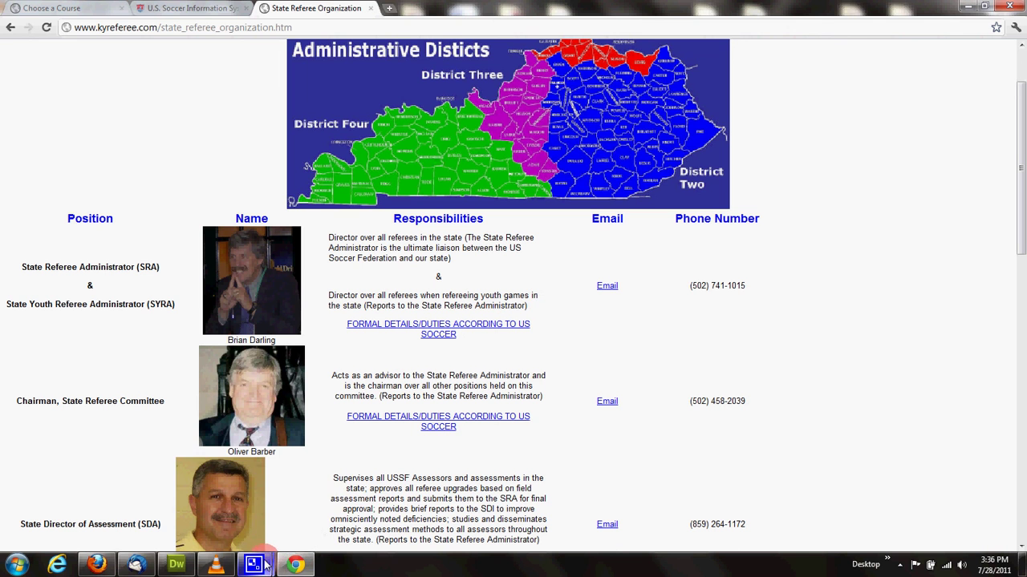
mouse_move(265, 561)
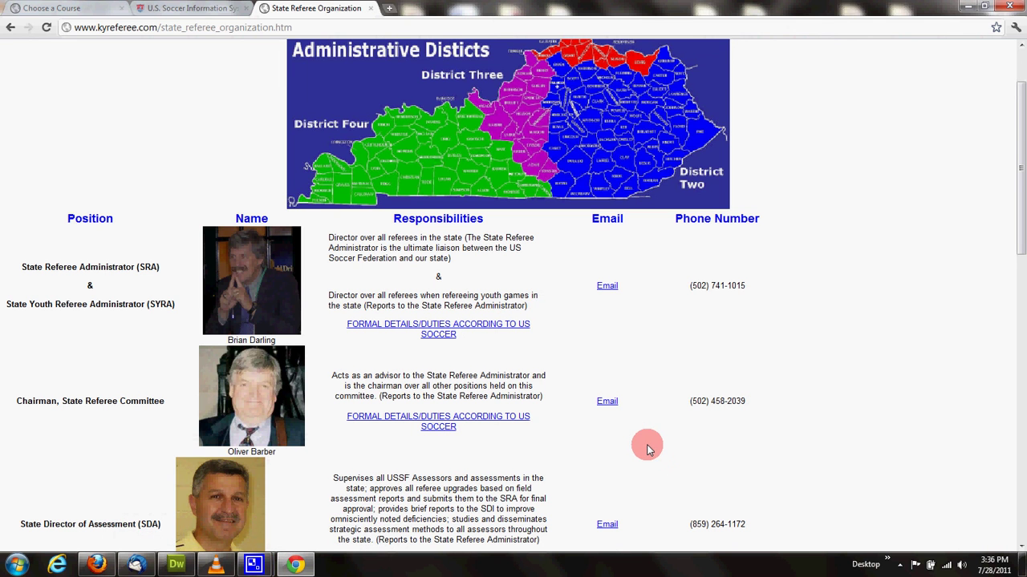
scroll(648, 449, up, 3)
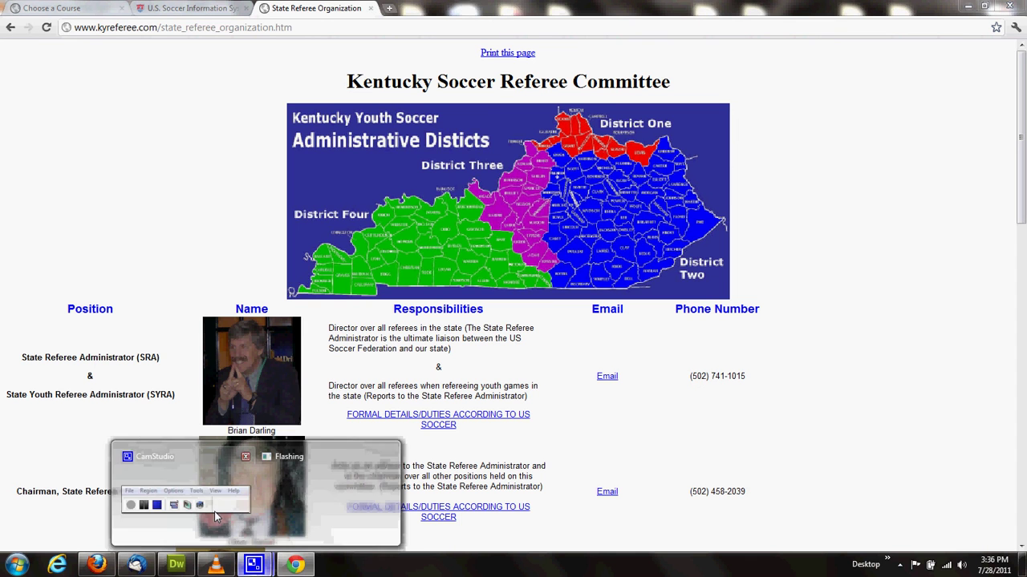
click(283, 520)
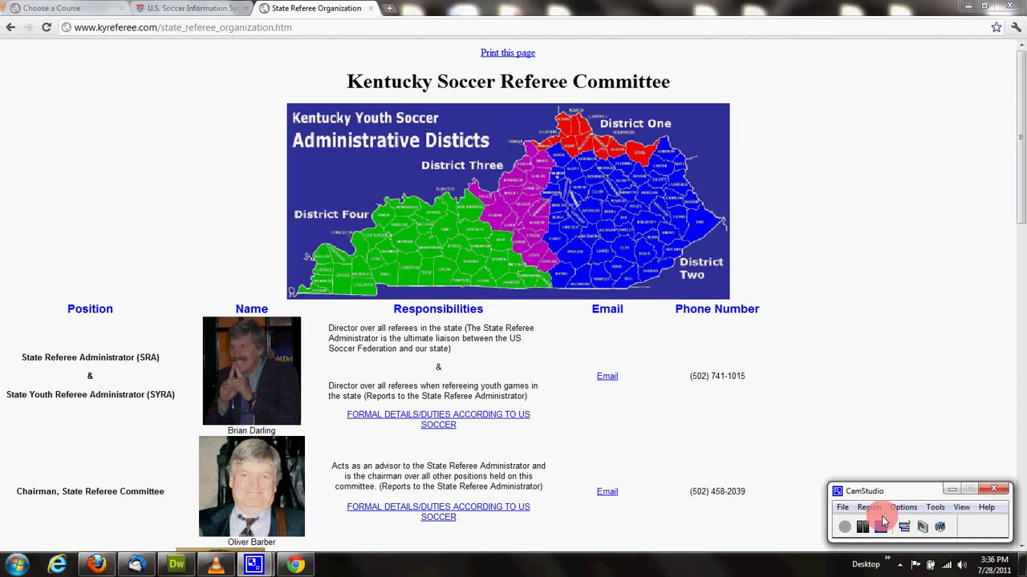